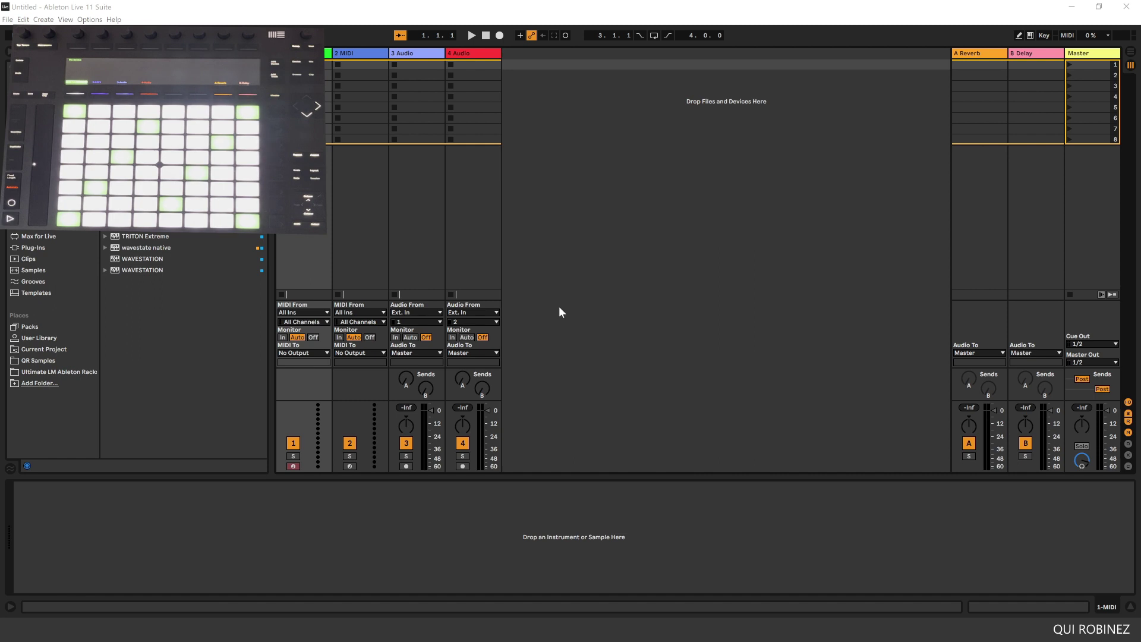
- Load wavestate native from the Plug-ins browser and nudge its editor window to the right
double_click(164, 247)
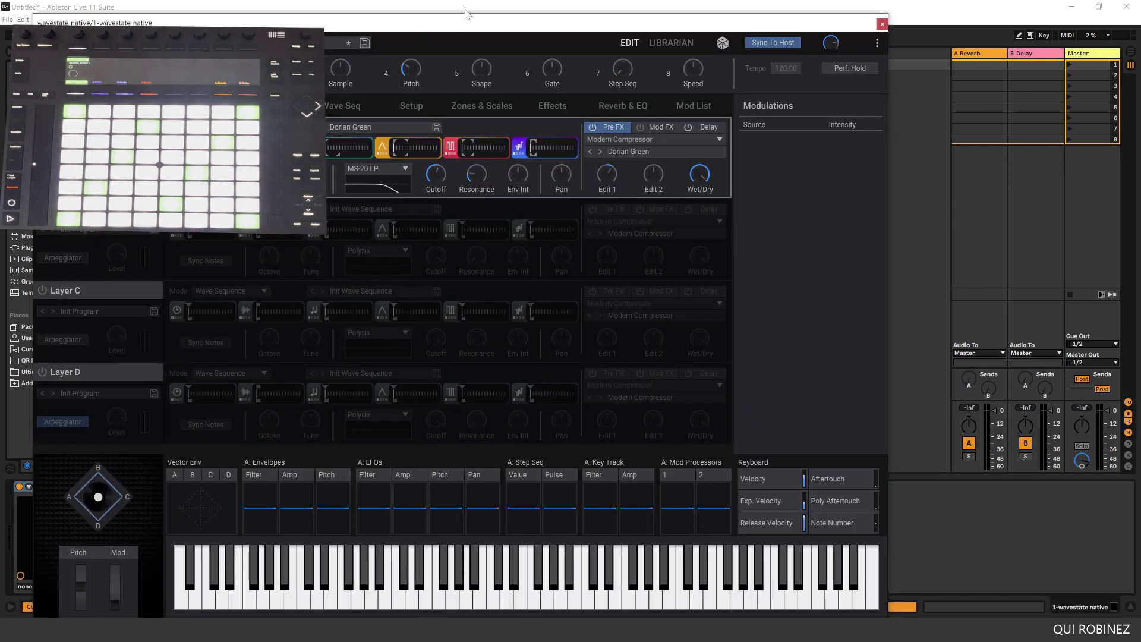
left_click_drag(469, 28, 597, 21)
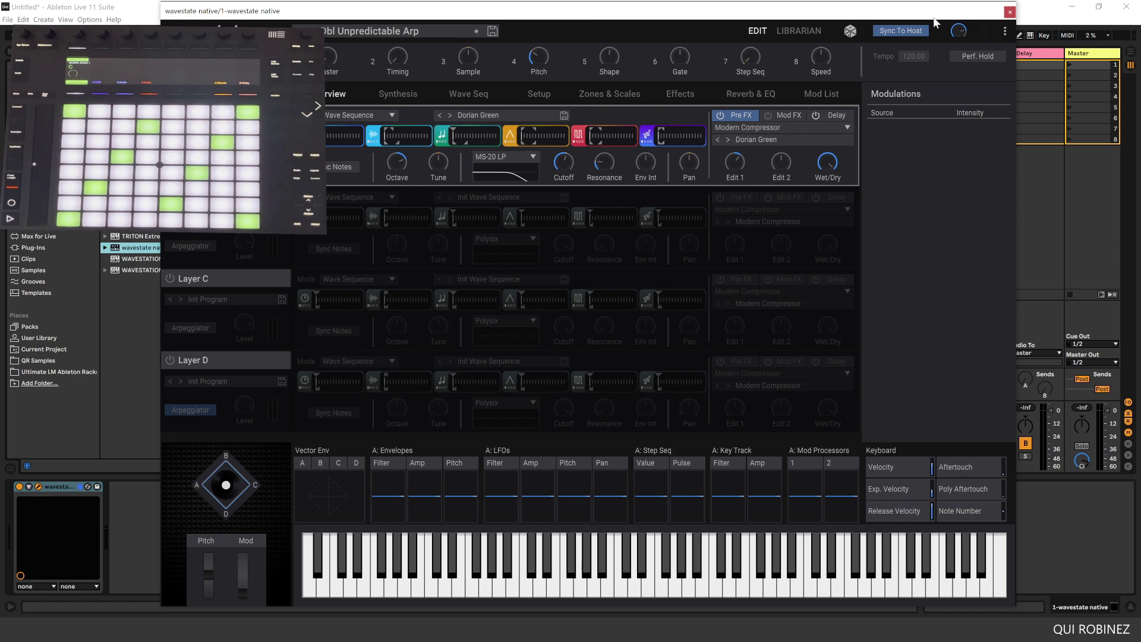
- Close the wavestate editor and open Preferences on the Link/Tempo/MIDI page
left_click(1011, 12)
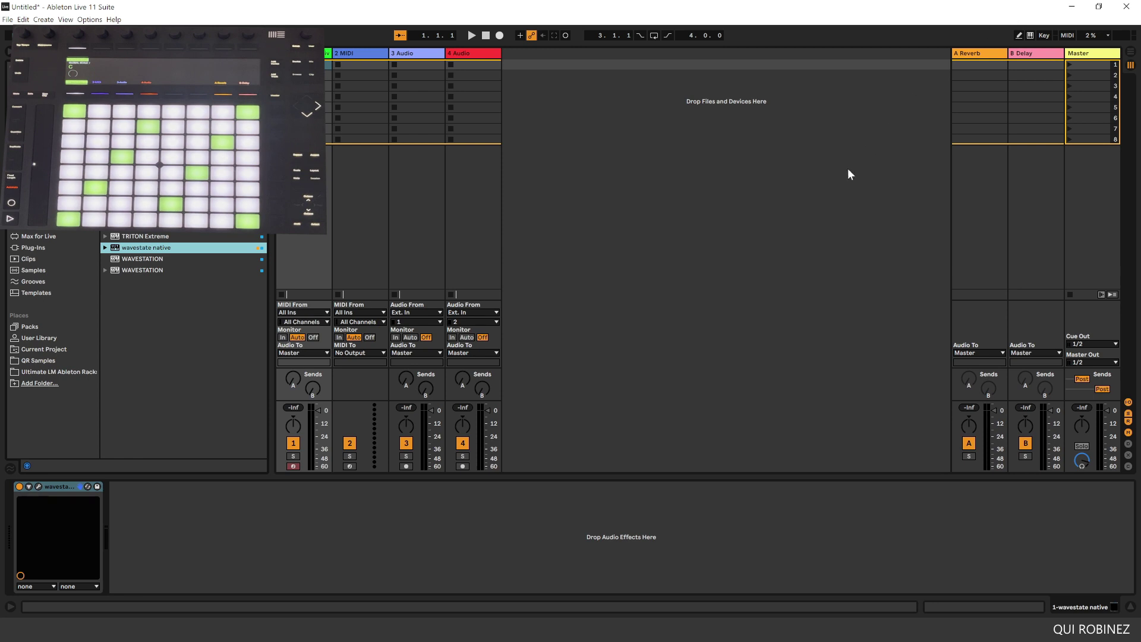
left_click(89, 20)
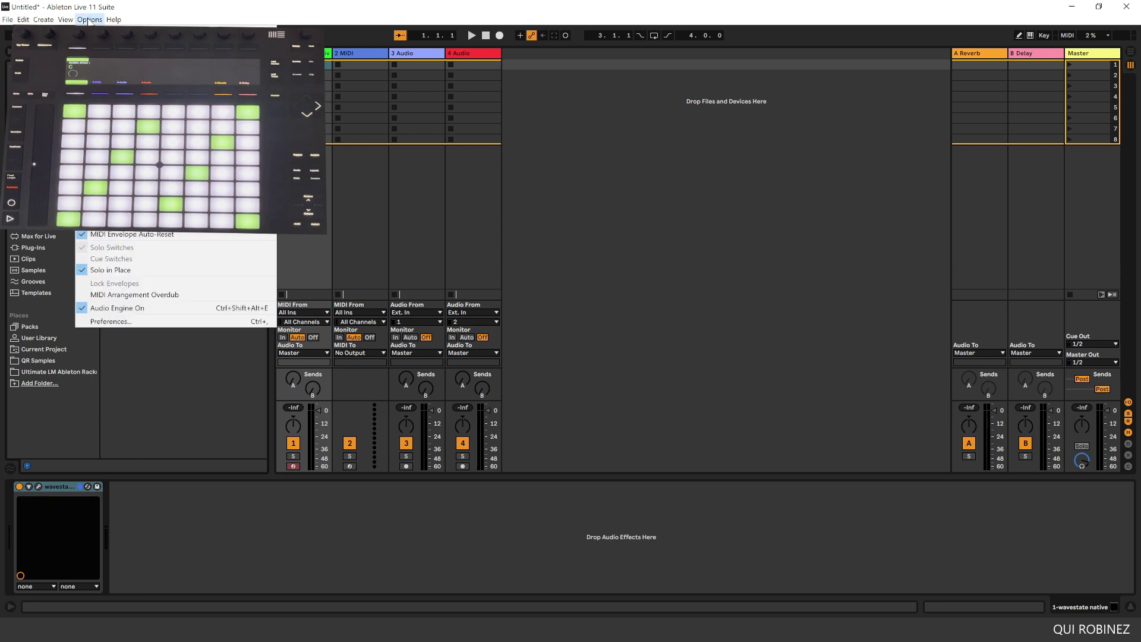
left_click(179, 321)
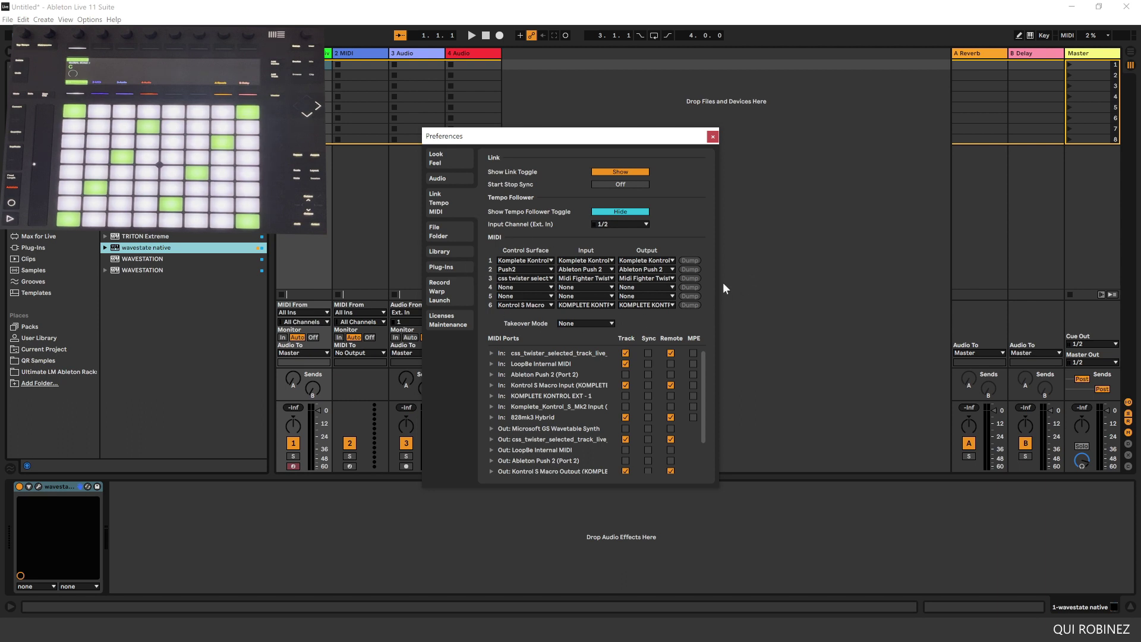
- Inspect the first surface's Input port and slot 4's control surface list unchanged, then close Preferences
left_click(587, 260)
left_click(532, 254)
left_click(533, 288)
scroll(541, 345, "down", 5)
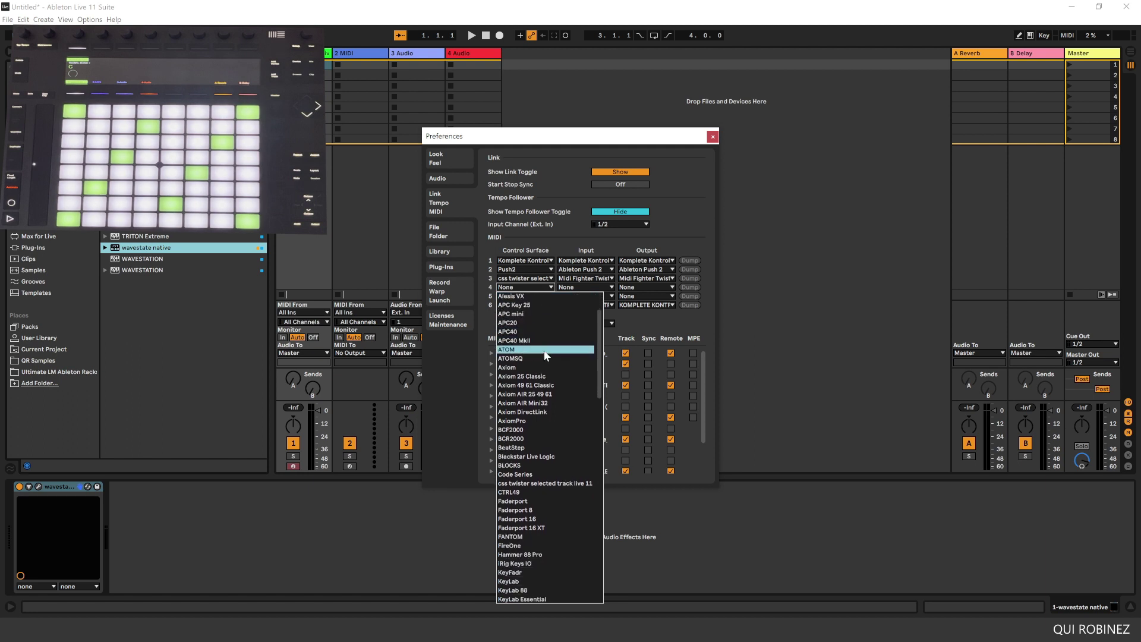
scroll(539, 350, "down", 11)
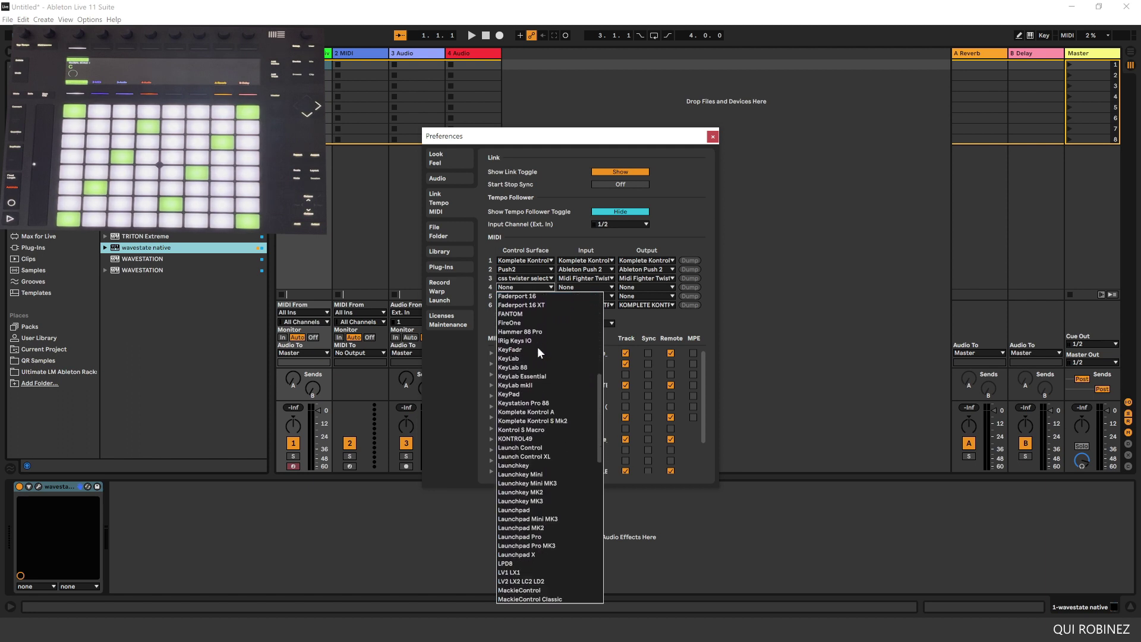
scroll(538, 351, "down", 12)
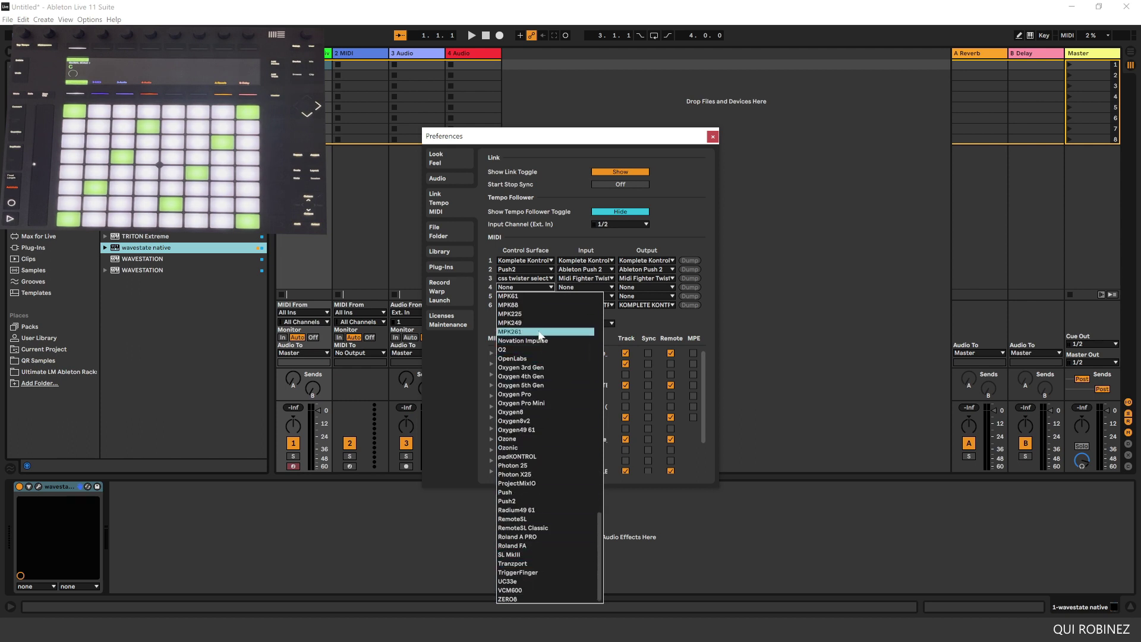
scroll(544, 398, "up", 7)
left_click(646, 328)
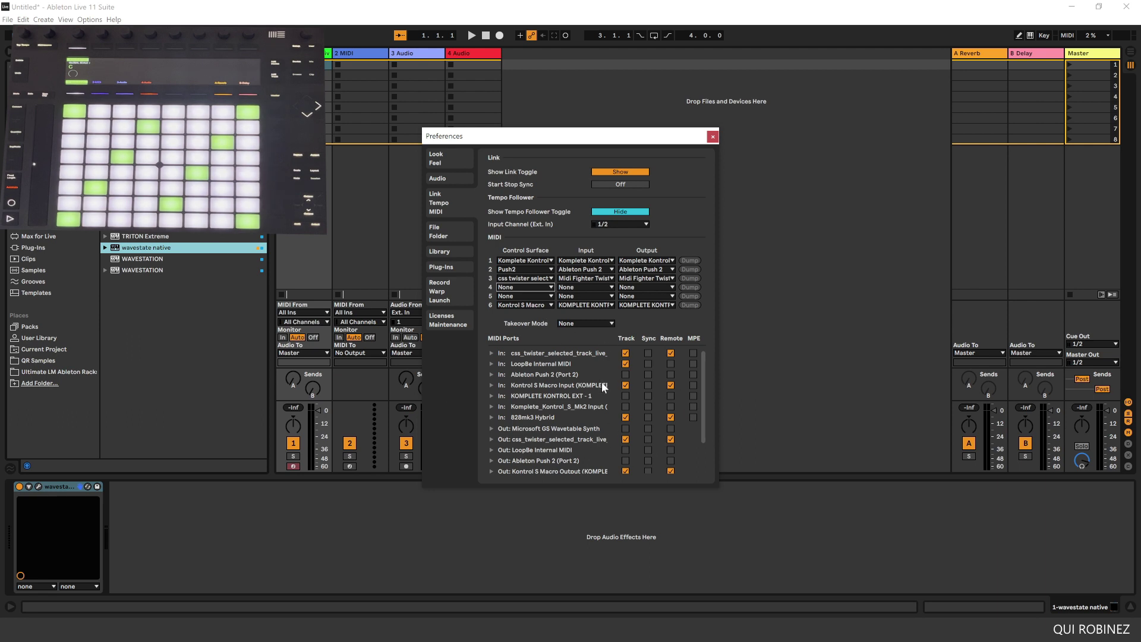
left_click(713, 136)
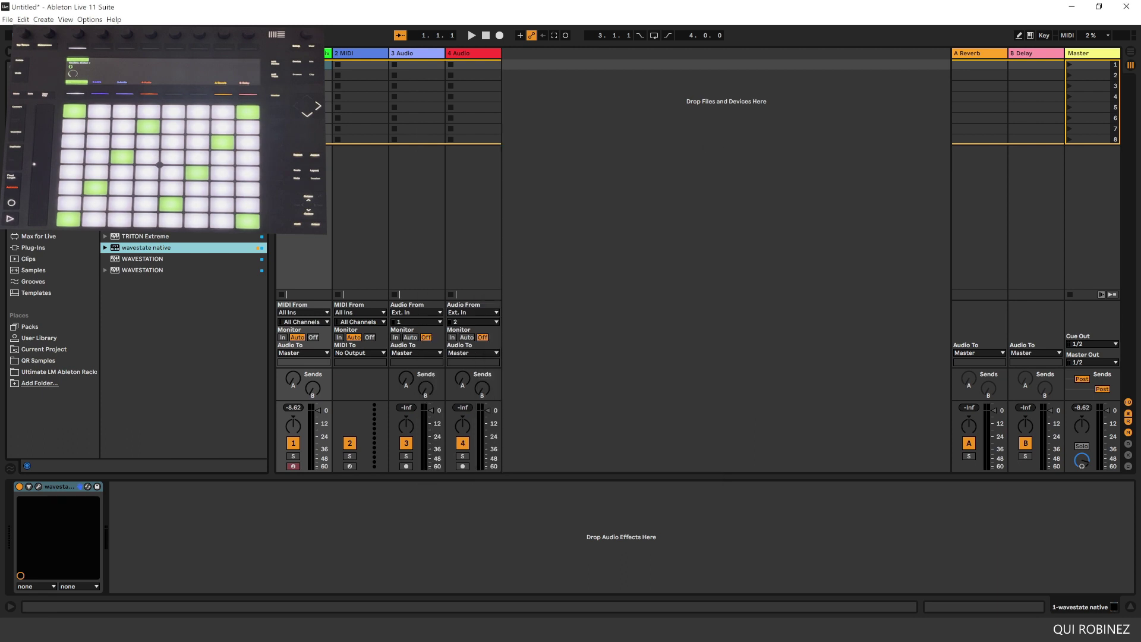
- Reopen the wavestate window, load the Init Performance, and show the Wave Seq page
left_click(44, 485)
left_click(38, 486)
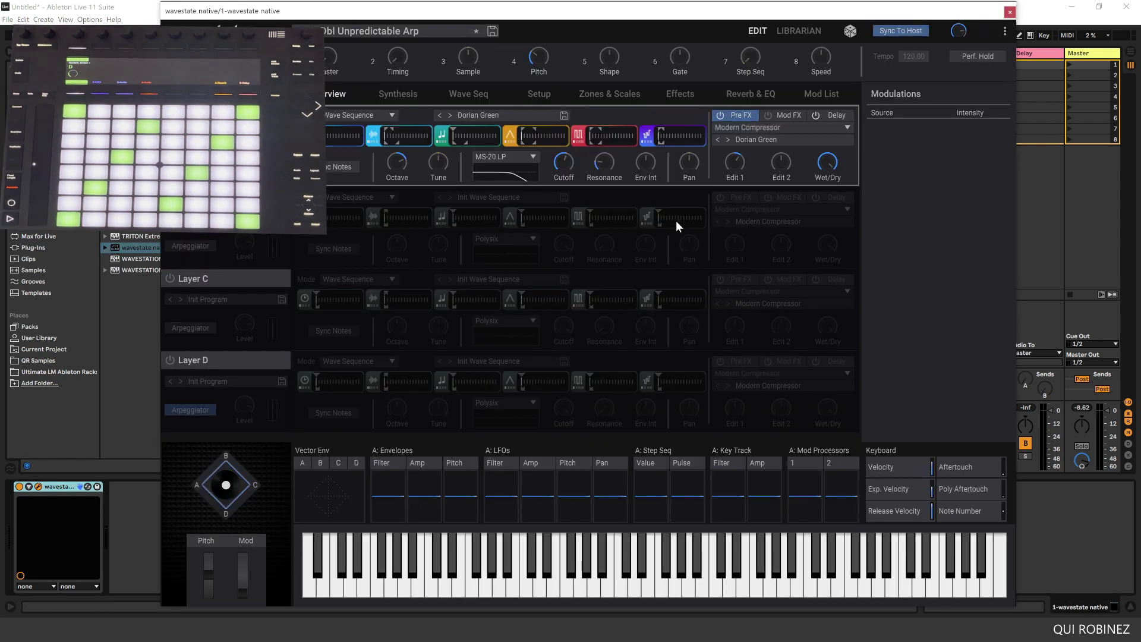
left_click(376, 31)
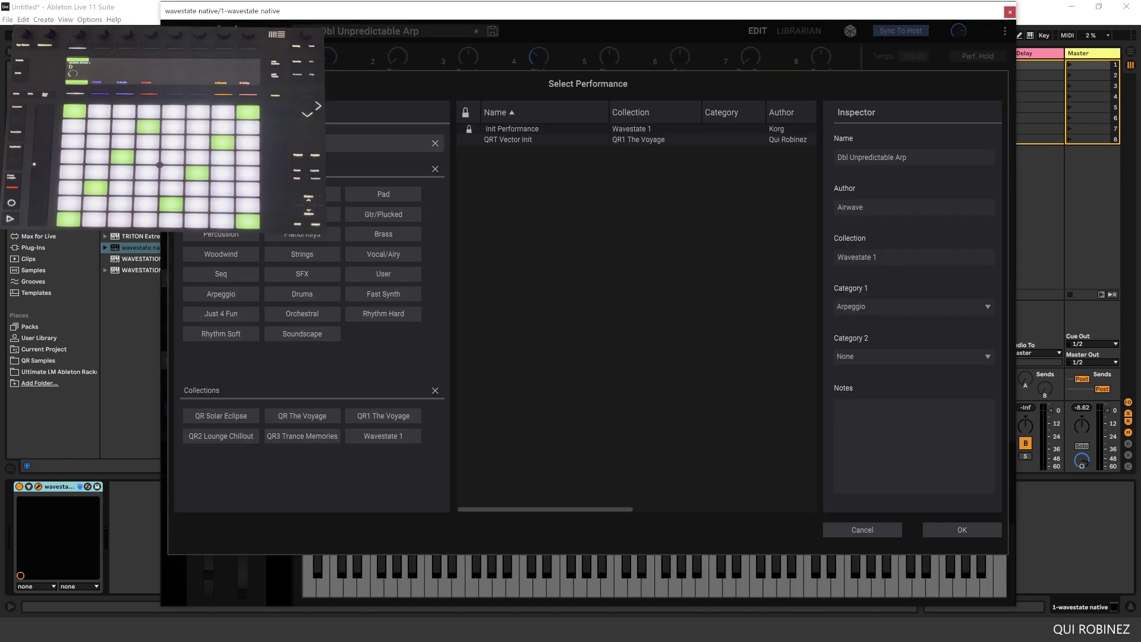
left_click(529, 129)
left_click(932, 527)
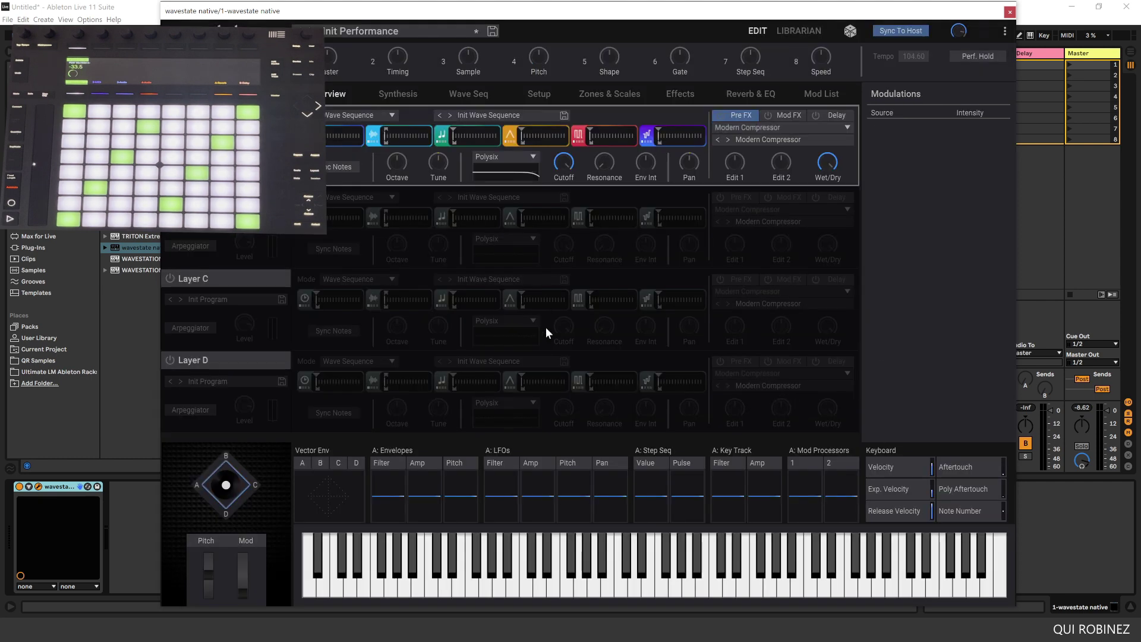
left_click(469, 93)
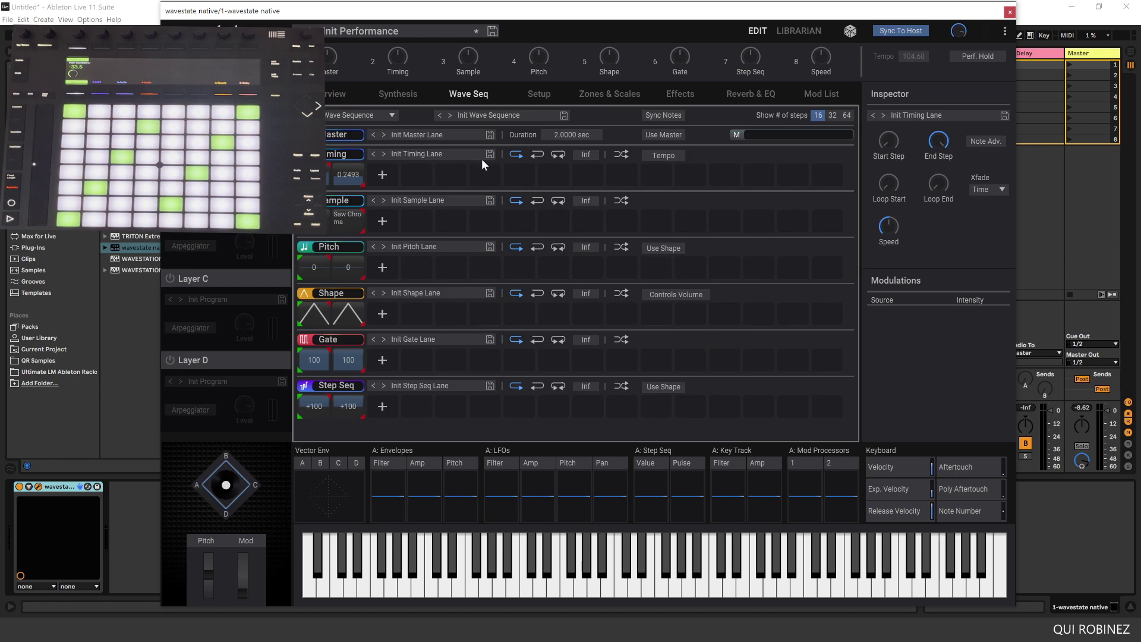
- Change Timing step A1's type from Note to Gate in the Inspector
right_click(347, 219)
left_click(392, 258)
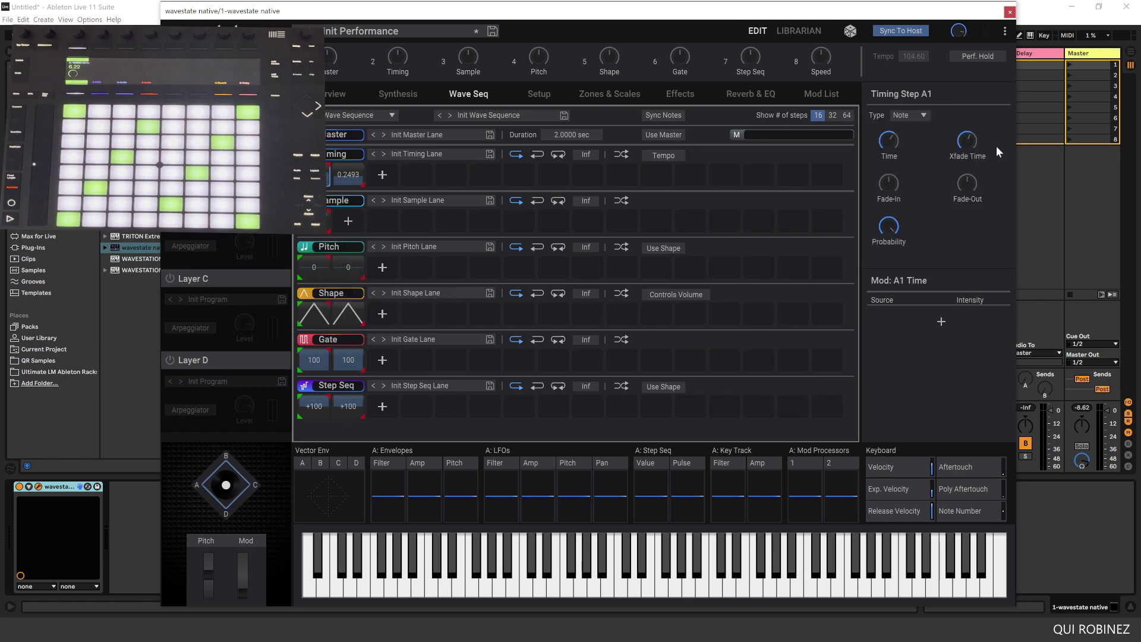
left_click(918, 120)
left_click(916, 158)
- On the Synthesis page, lower the filter cutoff and raise Layer A's Amp attack to 0.0893 sec
left_click(402, 102)
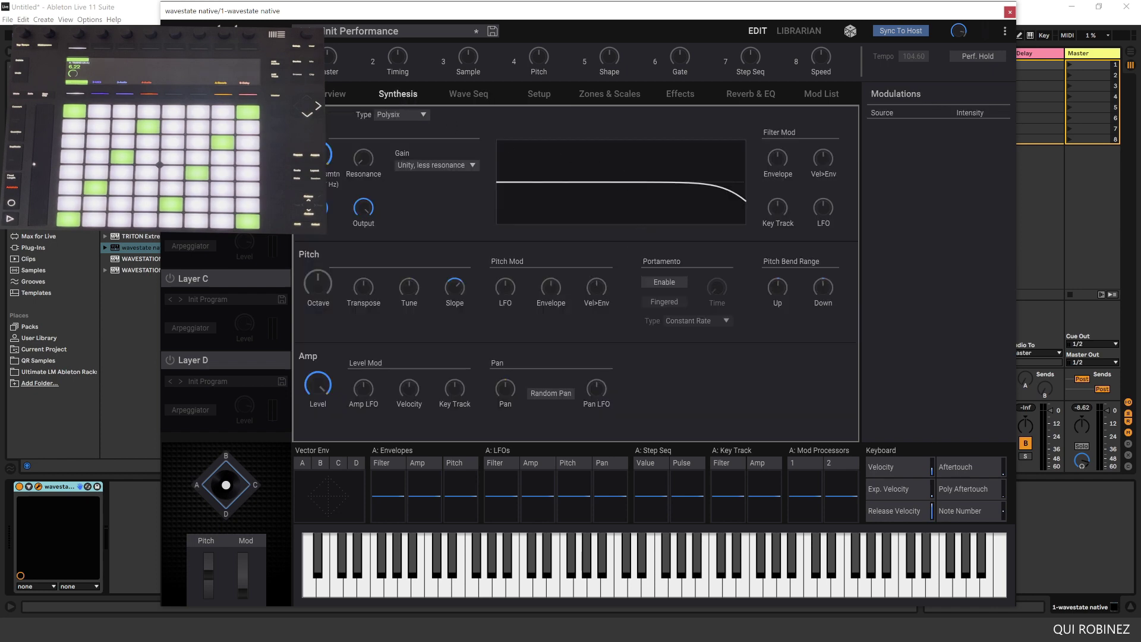
left_click_drag(324, 176, 358, 127)
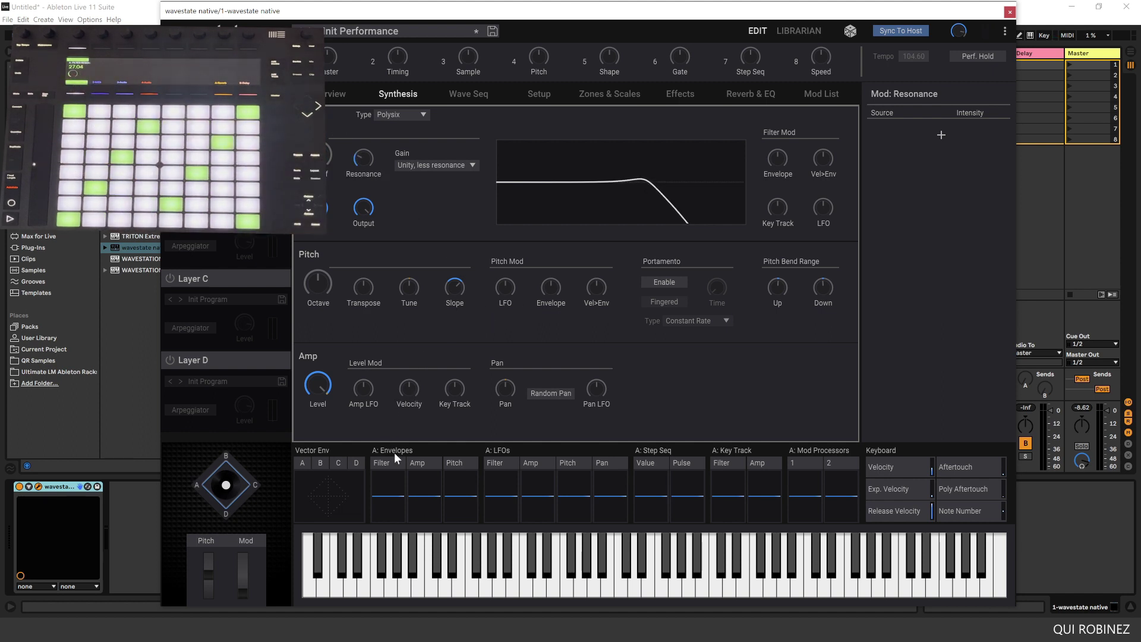
left_click(424, 462)
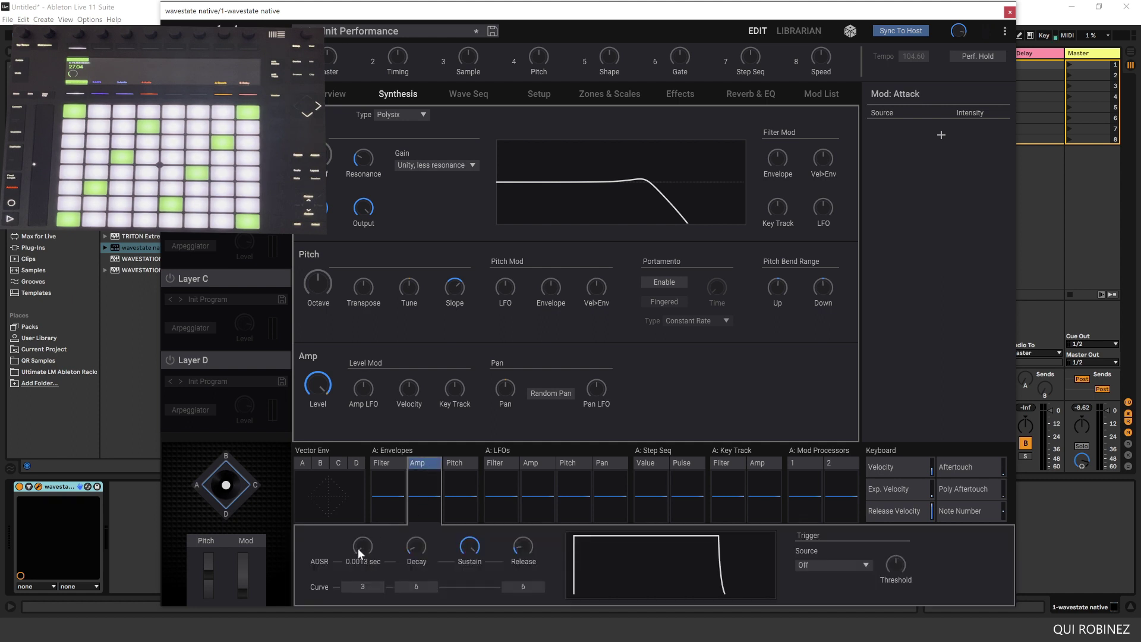
left_click_drag(358, 547, 335, 510)
- Expand the wavestate native device panel to reveal its Configure button
left_click(28, 488)
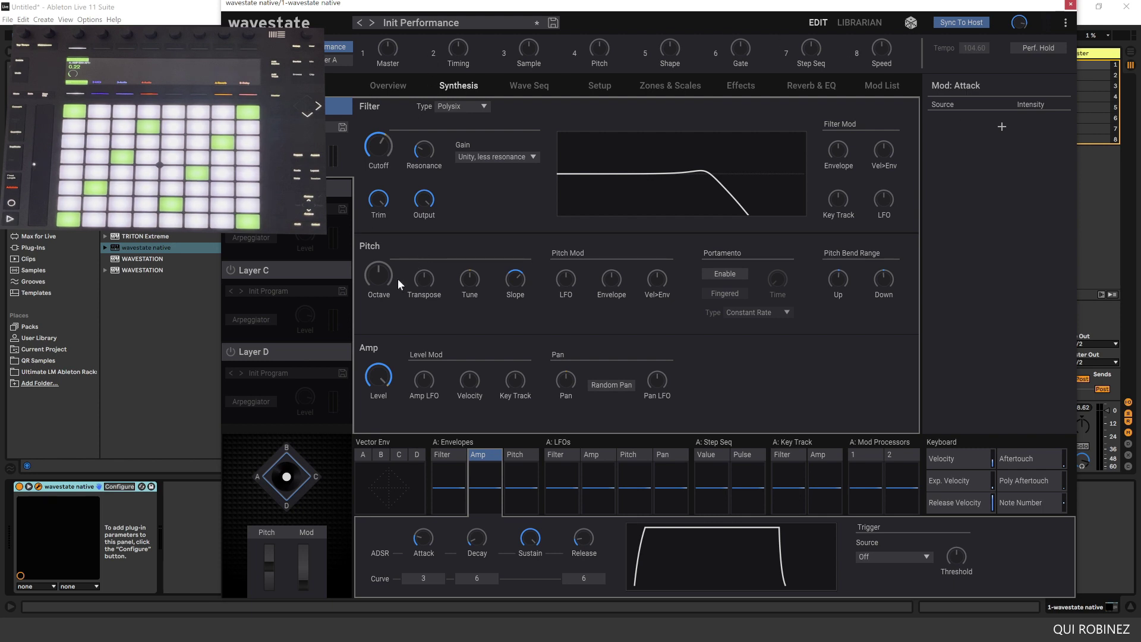
- In Configure mode, expose Mod Knobs 1–4, lowering Mod Knob 3 to about -17.7
left_click(113, 484)
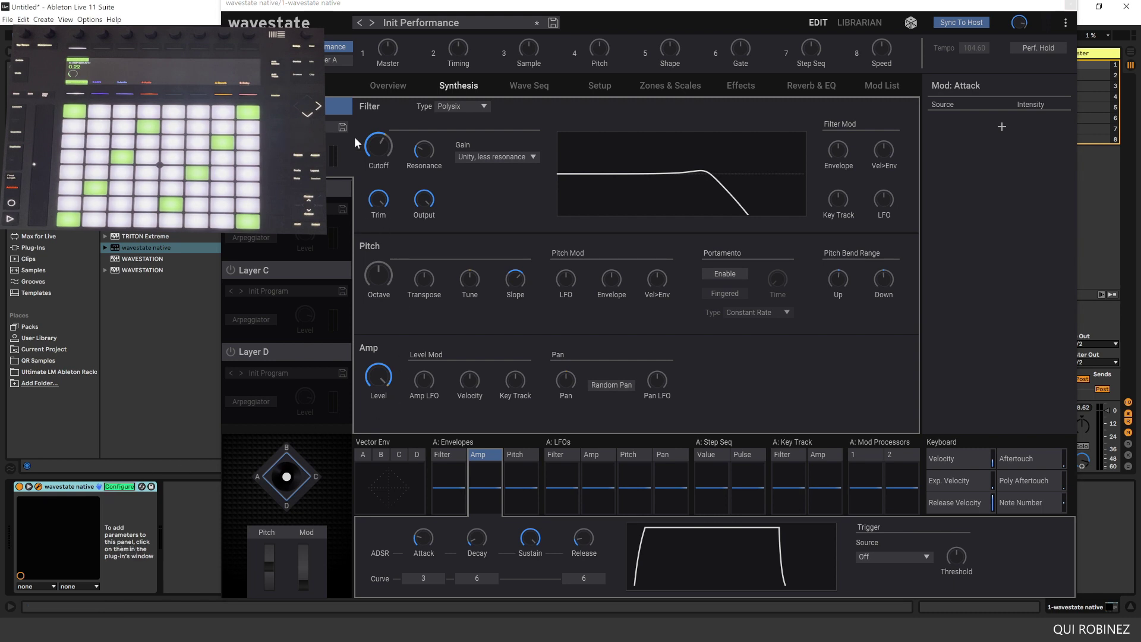
left_click_drag(389, 44, 386, 62)
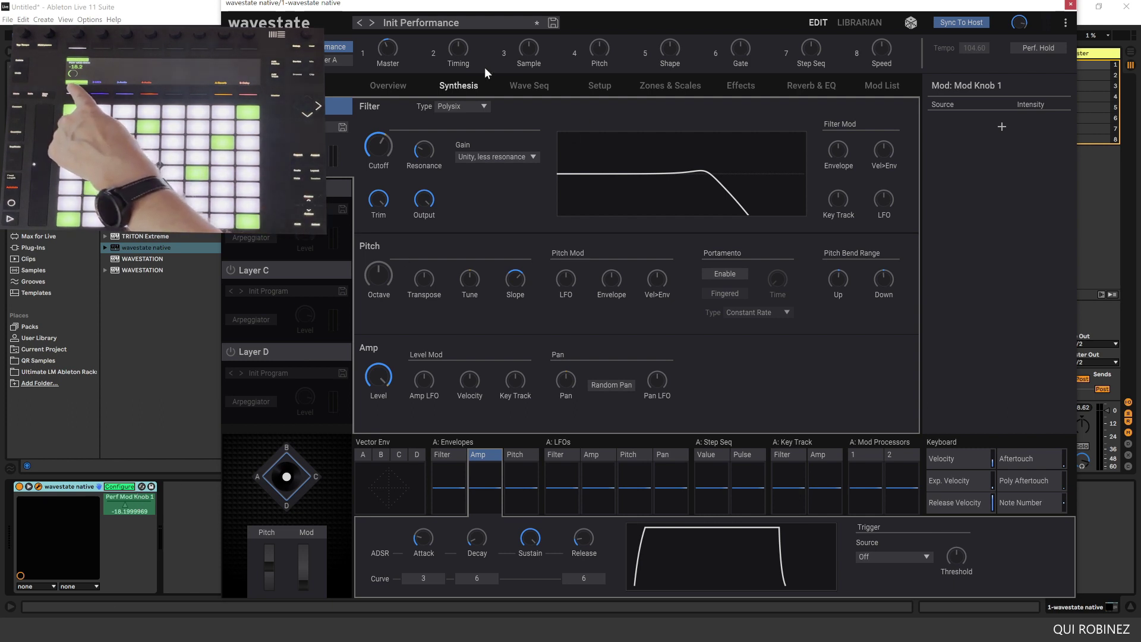
left_click_drag(459, 46, 458, 69)
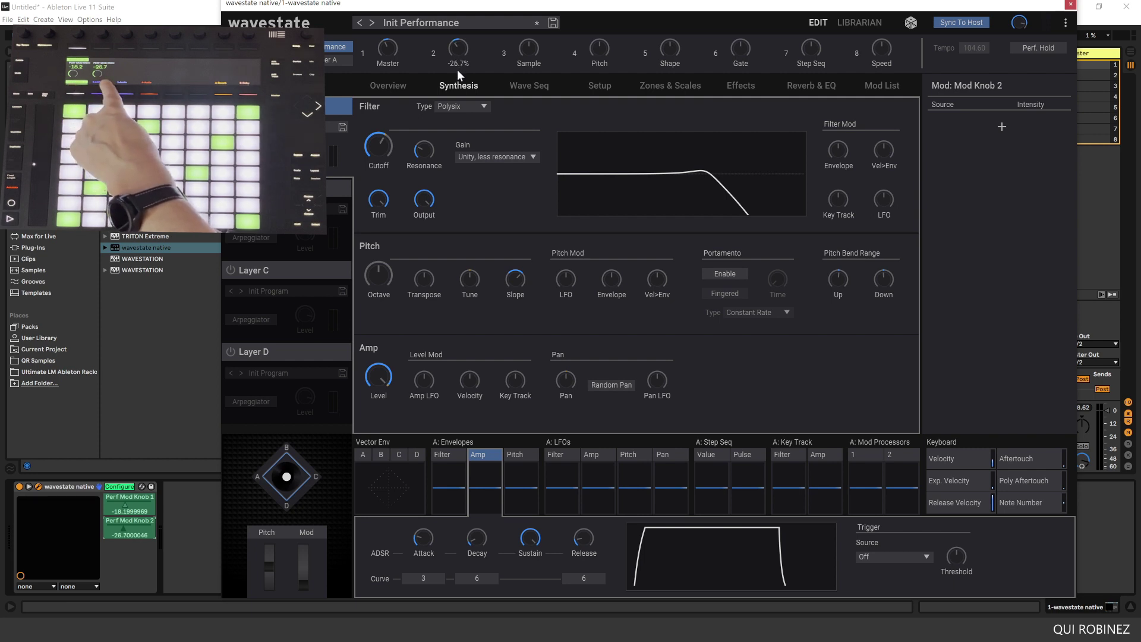
left_click(528, 48)
left_click_drag(528, 47, 527, 59)
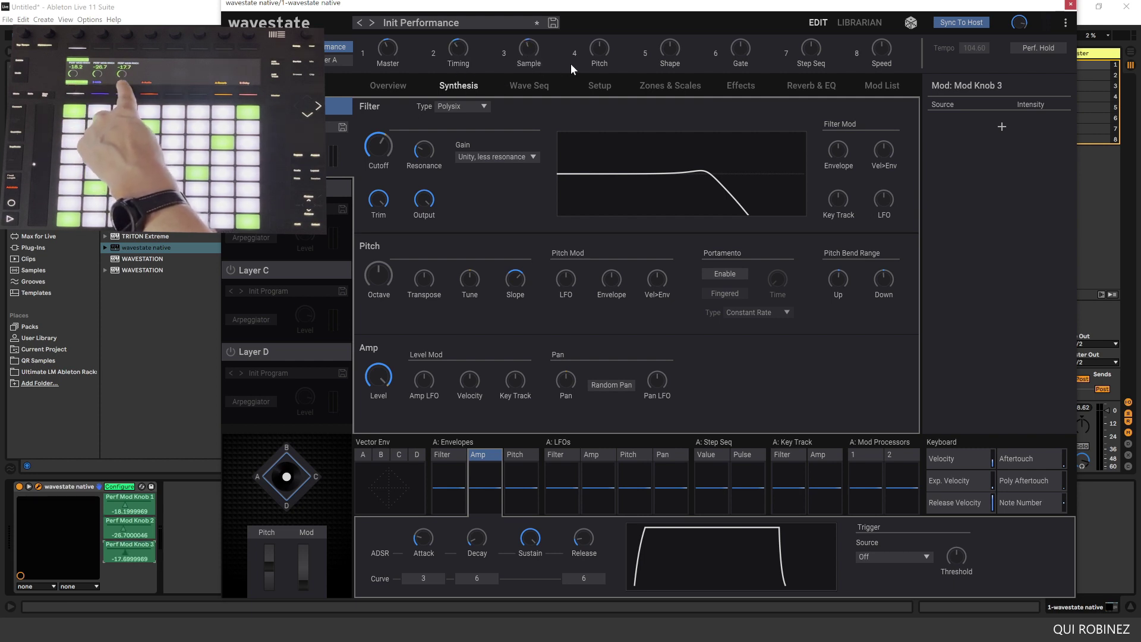
left_click_drag(595, 47, 588, 80)
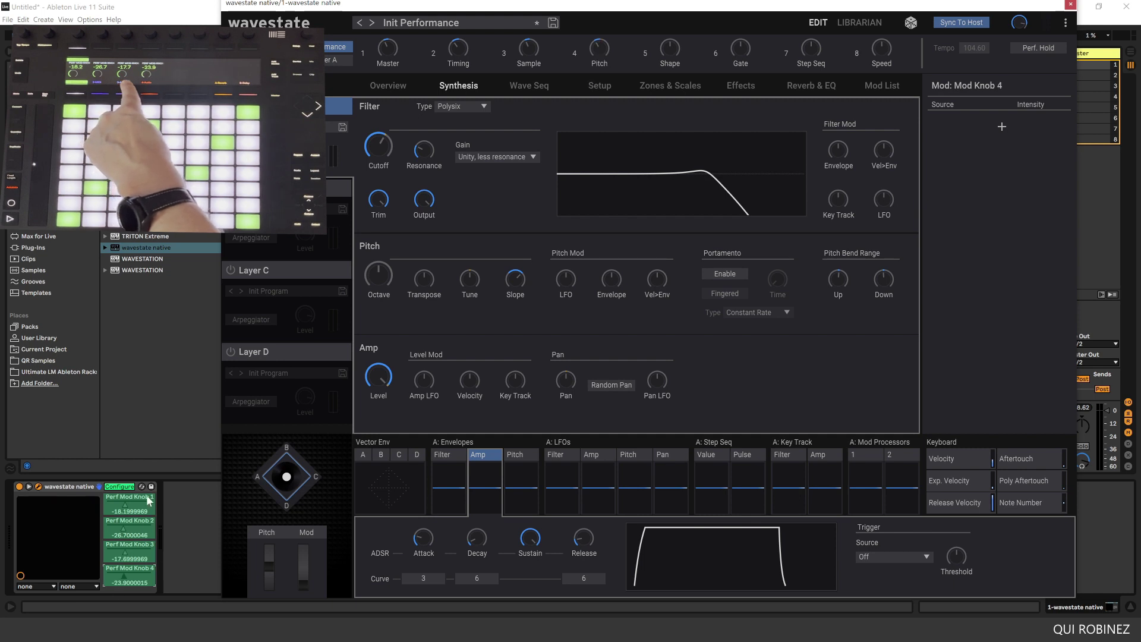
- Map Shape, Gate, Step Seq and Speed as Perf Mod Knobs 5–8, then exit Configure
left_click_drag(672, 37, 672, 66)
left_click_drag(741, 50, 733, 58)
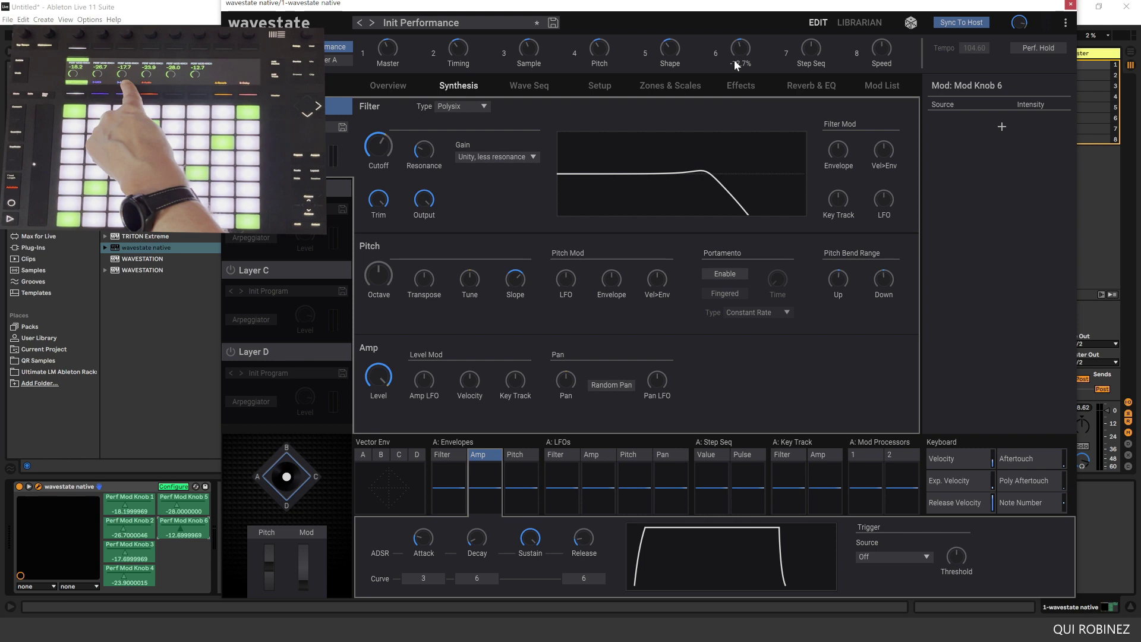
left_click_drag(811, 38, 818, 48)
left_click_drag(893, 48, 875, 51)
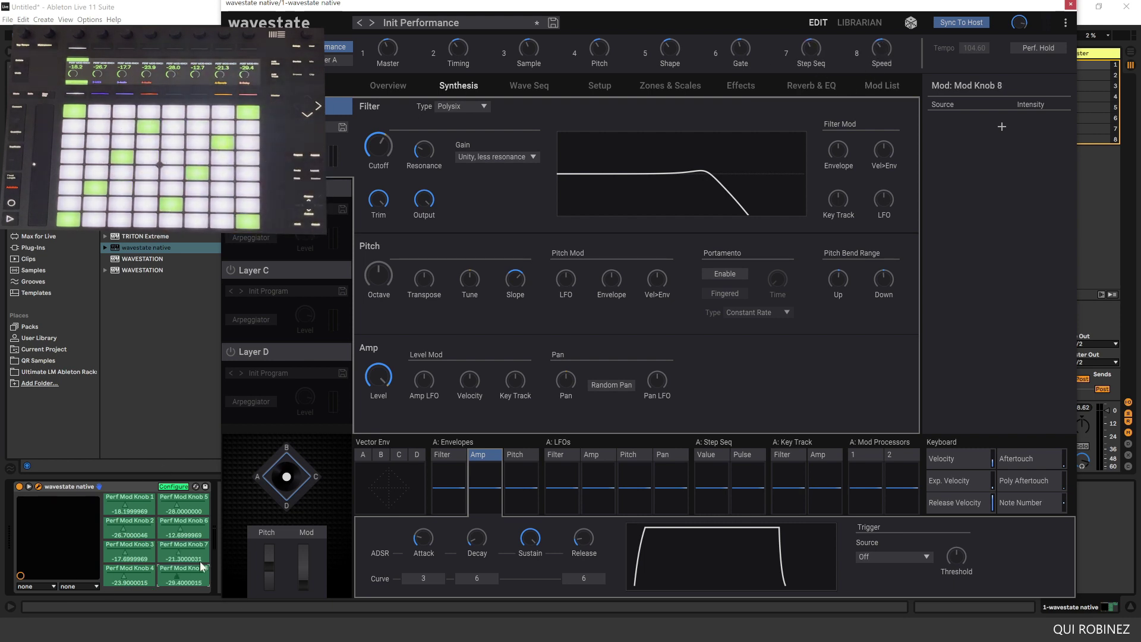
left_click(170, 487)
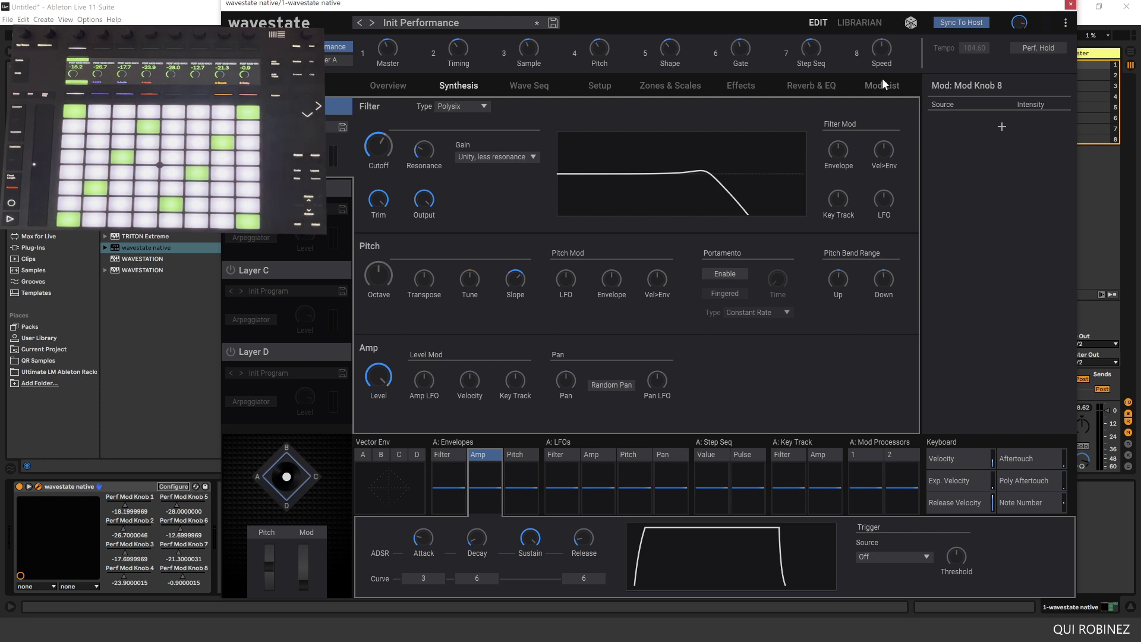
left_click_drag(553, 5, 586, 11)
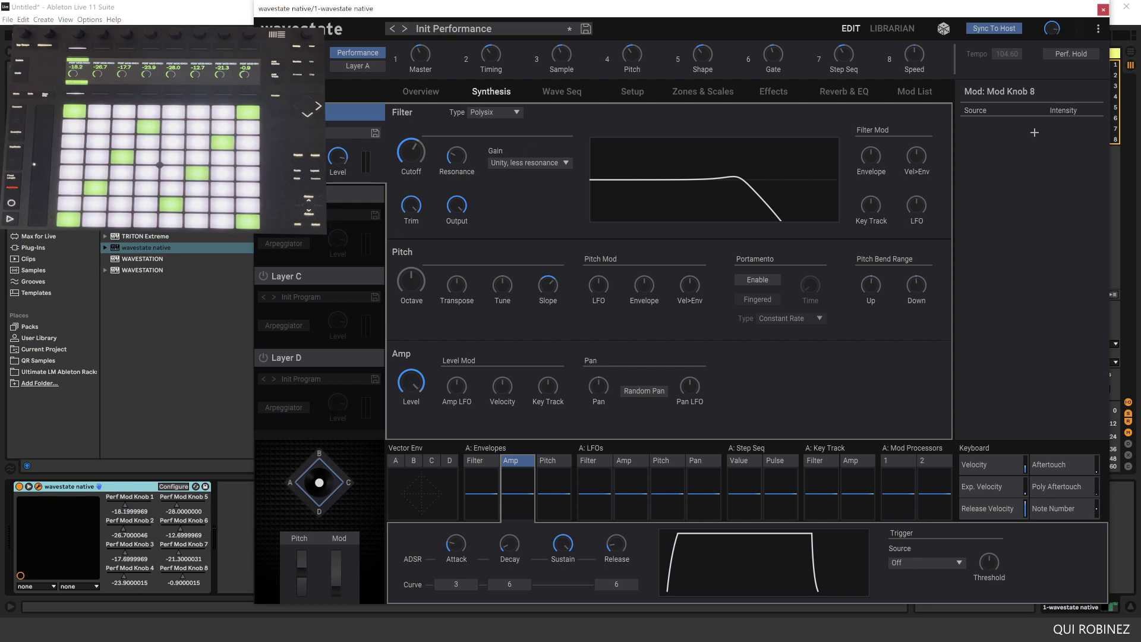
- Power on wavestate Layers C and D and display the four-layer Overview page
left_click(264, 275)
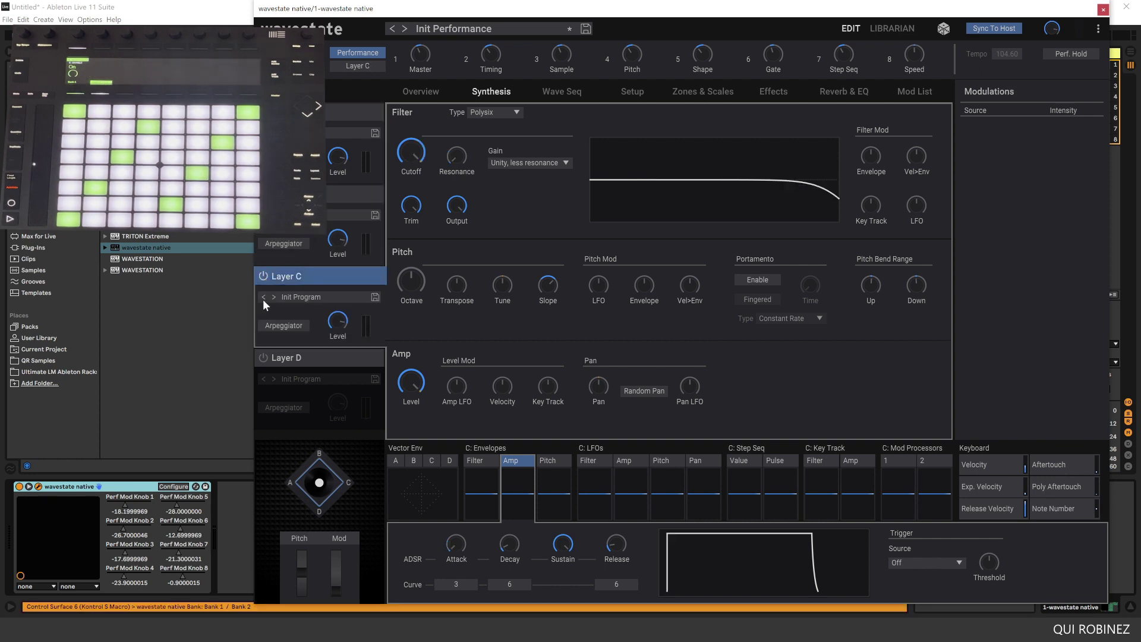
left_click(263, 358)
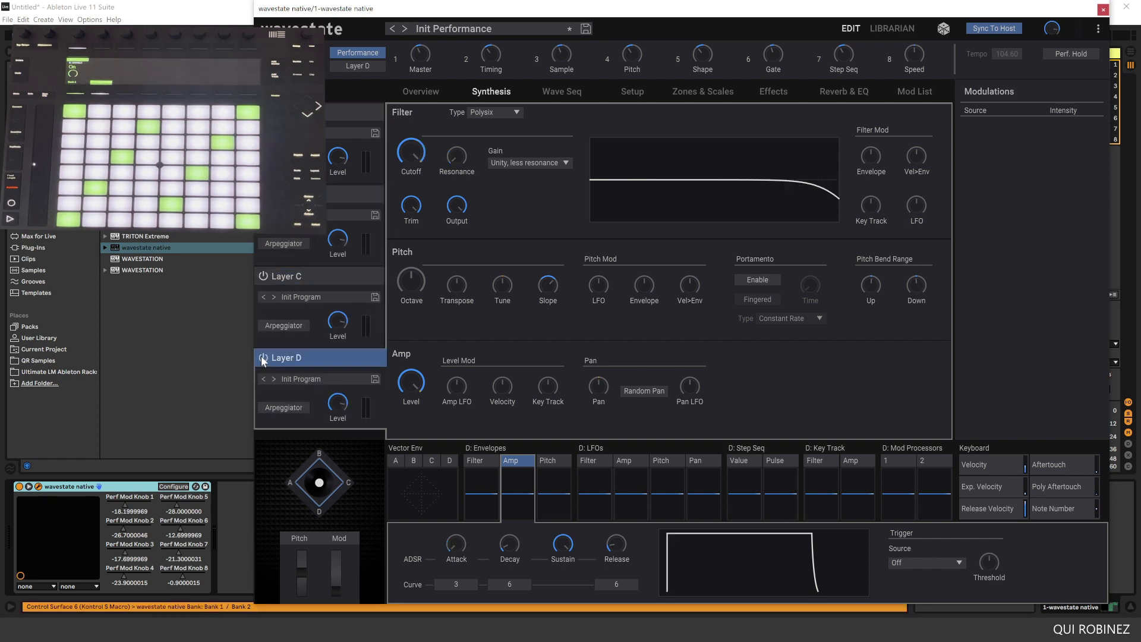
left_click(421, 92)
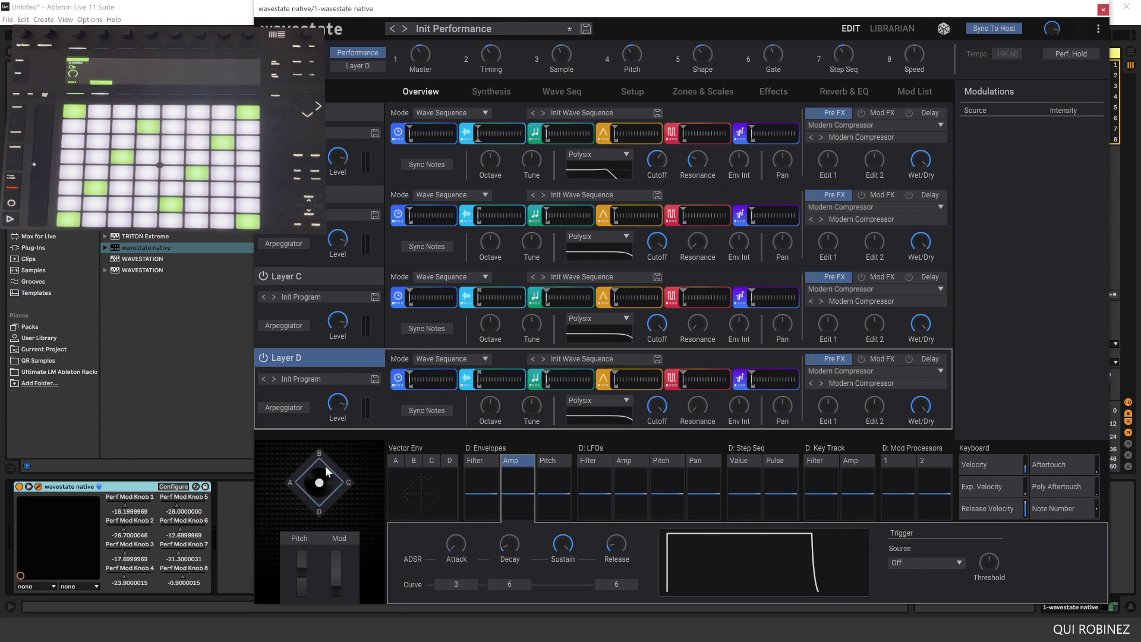
- In Configure mode, add Cutoff and Resonance for Layers A–D to the device parameters
left_click(174, 486)
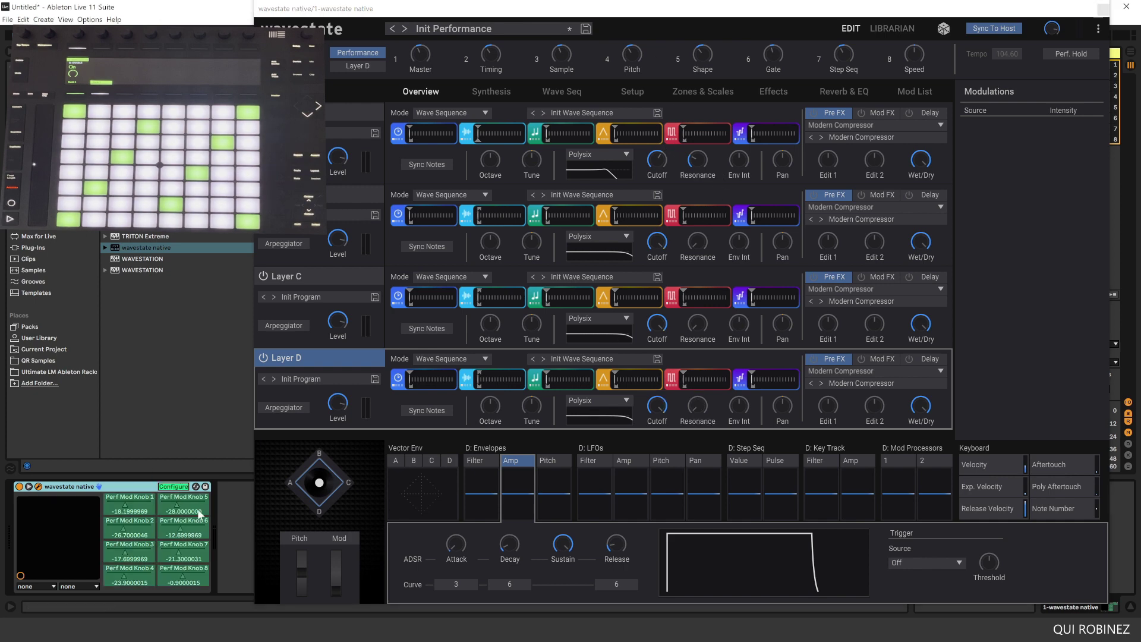
left_click_drag(505, 8, 617, 4)
left_click_drag(767, 156, 806, 176)
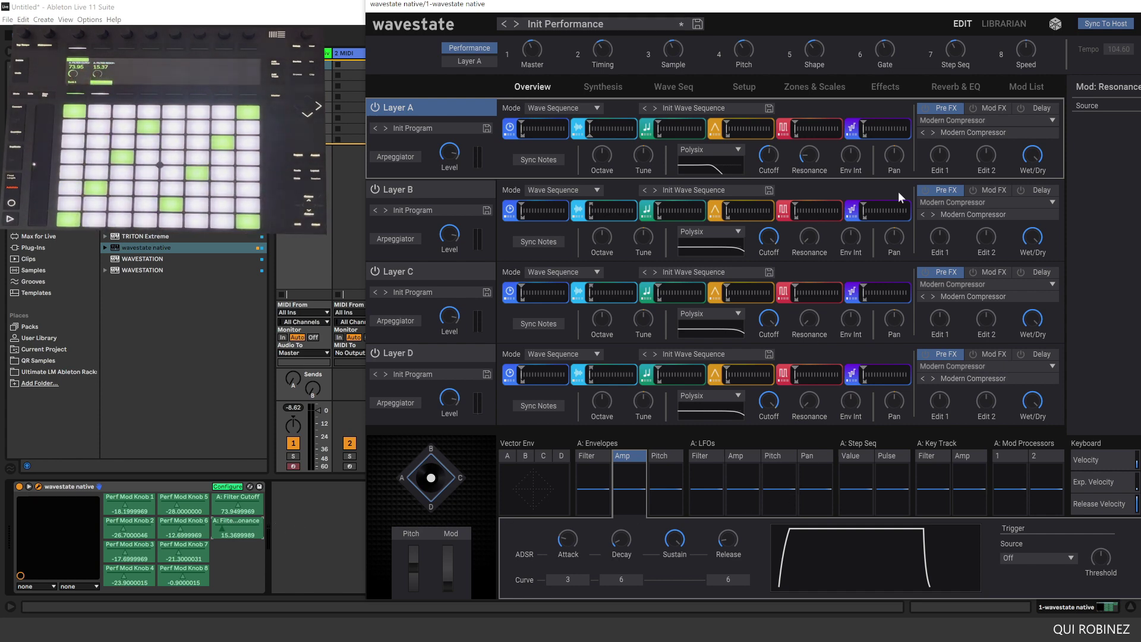
left_click_drag(770, 237, 804, 208)
left_click_drag(772, 315, 807, 291)
left_click_drag(771, 407, 804, 351)
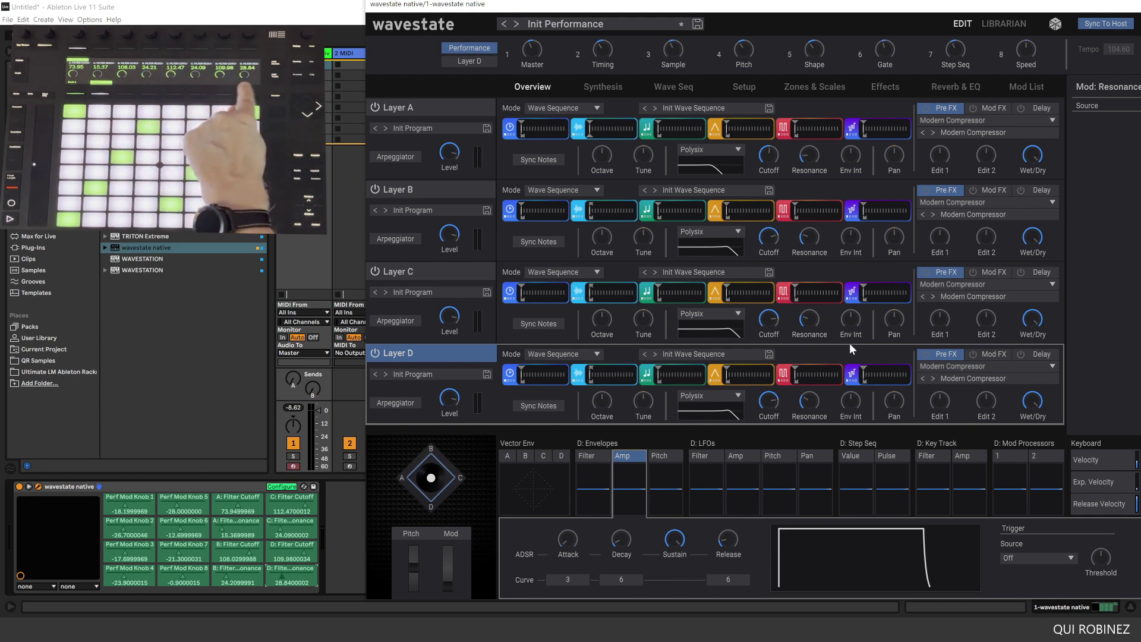
left_click_drag(770, 320, 744, 351)
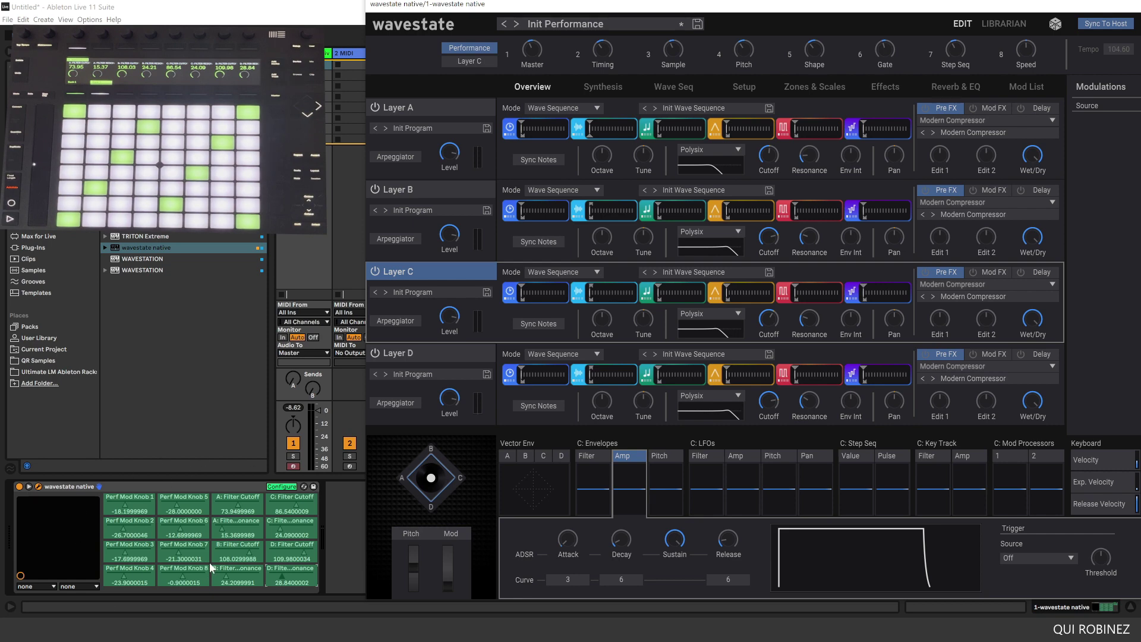
left_click(283, 487)
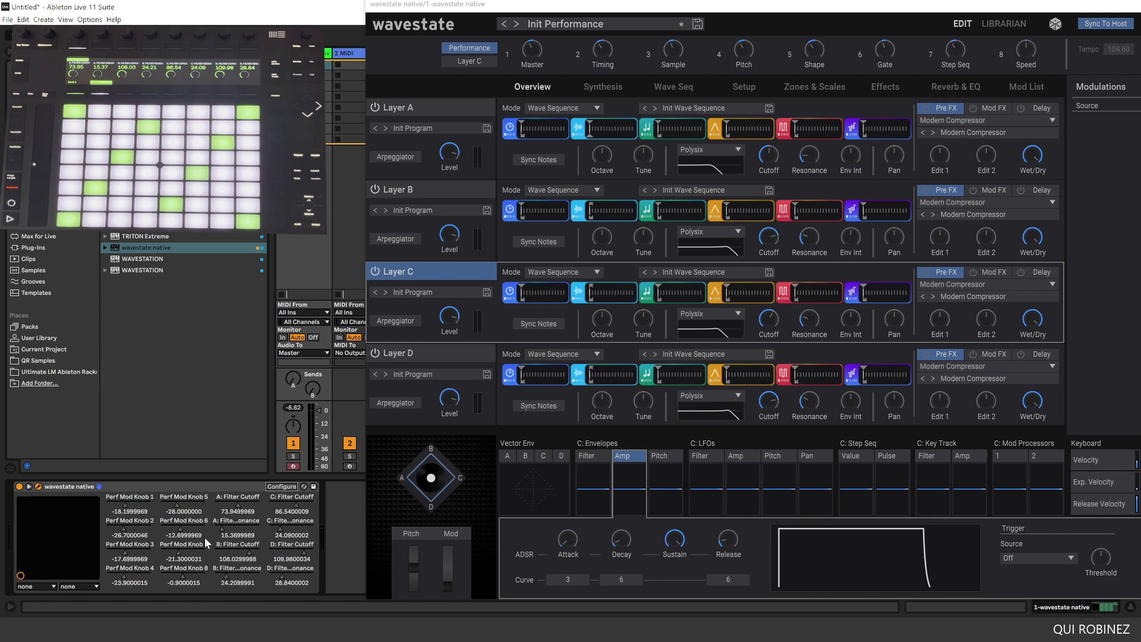
- Overwrite the wavestate's default configuration with this mapping, then fold the device
right_click(167, 487)
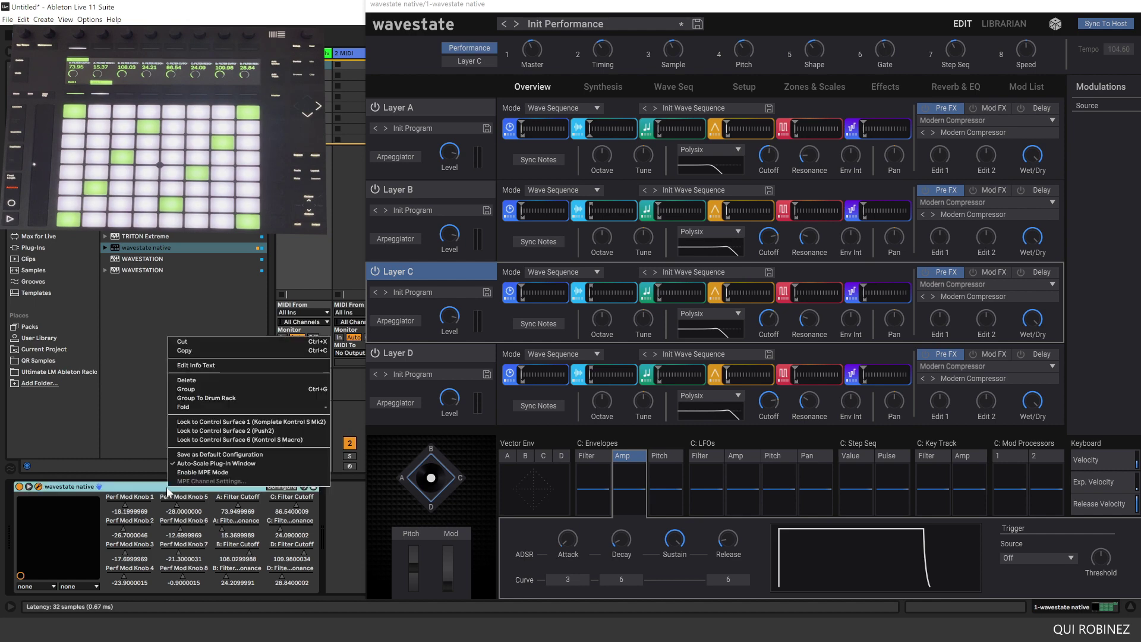
left_click(273, 455)
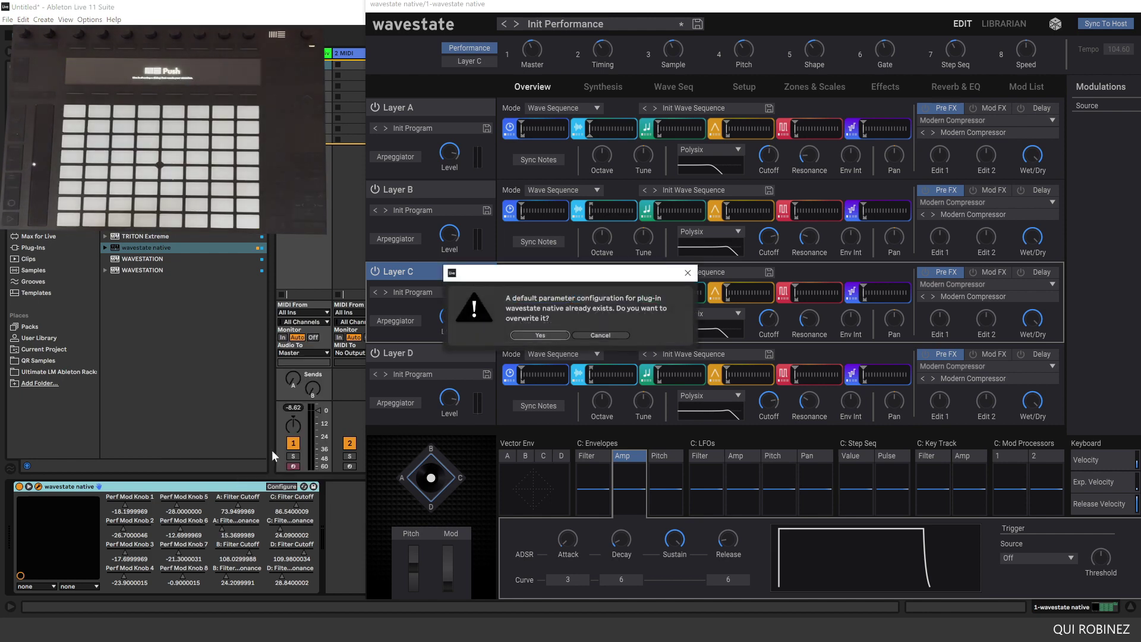
left_click(541, 335)
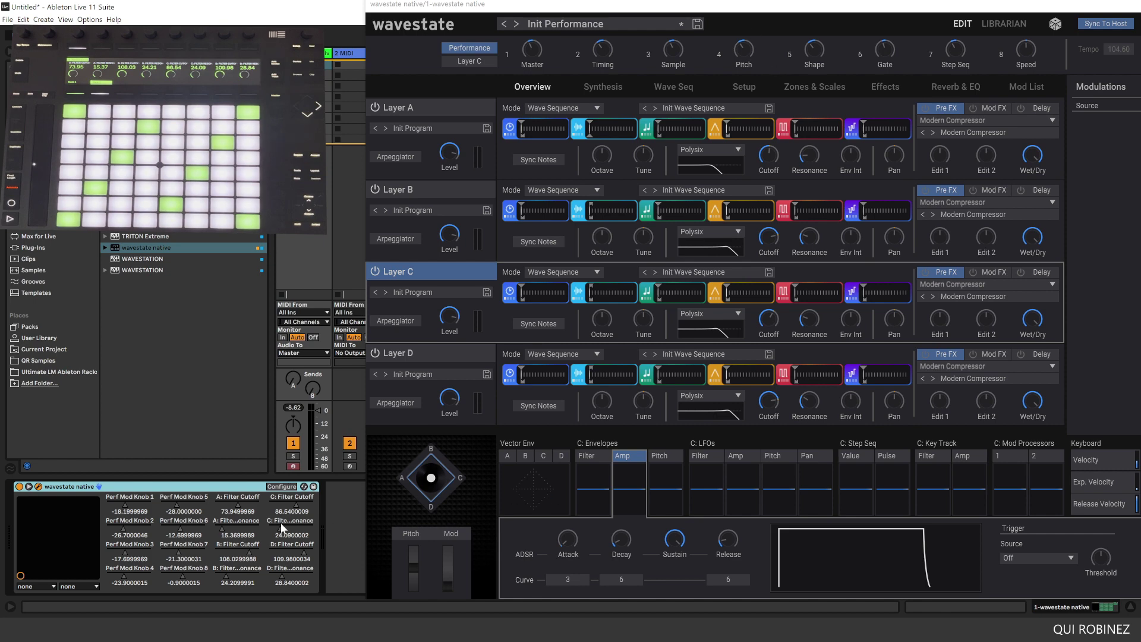
left_click(29, 486)
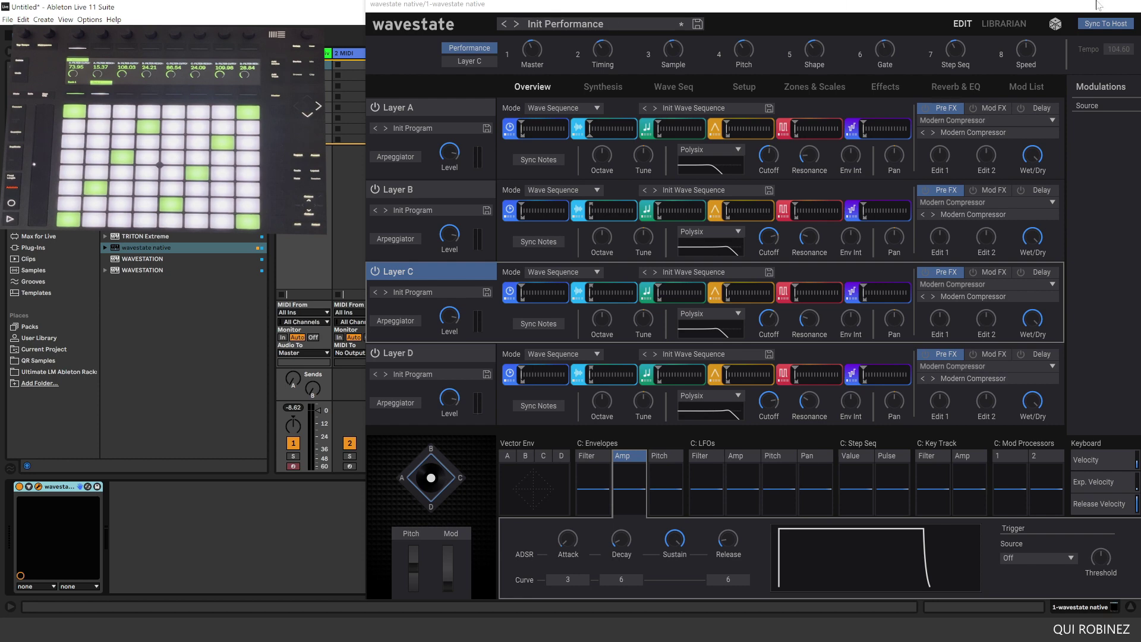
- Close the editor and replace the wavestate on track 1 with a fresh instance
left_click_drag(1106, 5, 900, 9)
left_click(1009, 8)
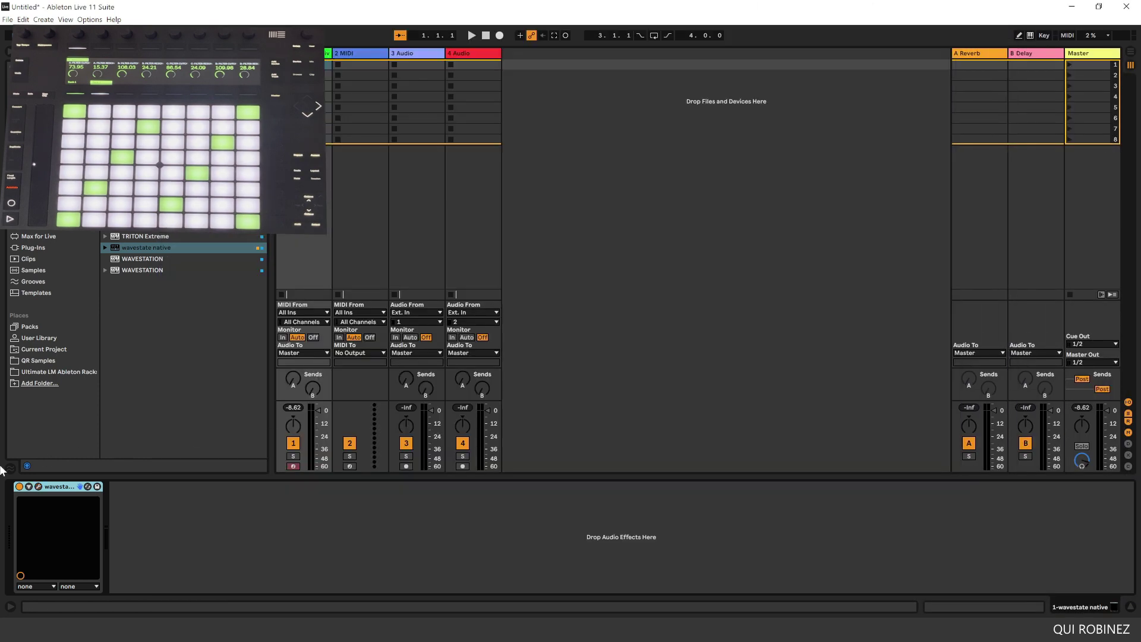
key("Delete")
left_click_drag(144, 248, 292, 235)
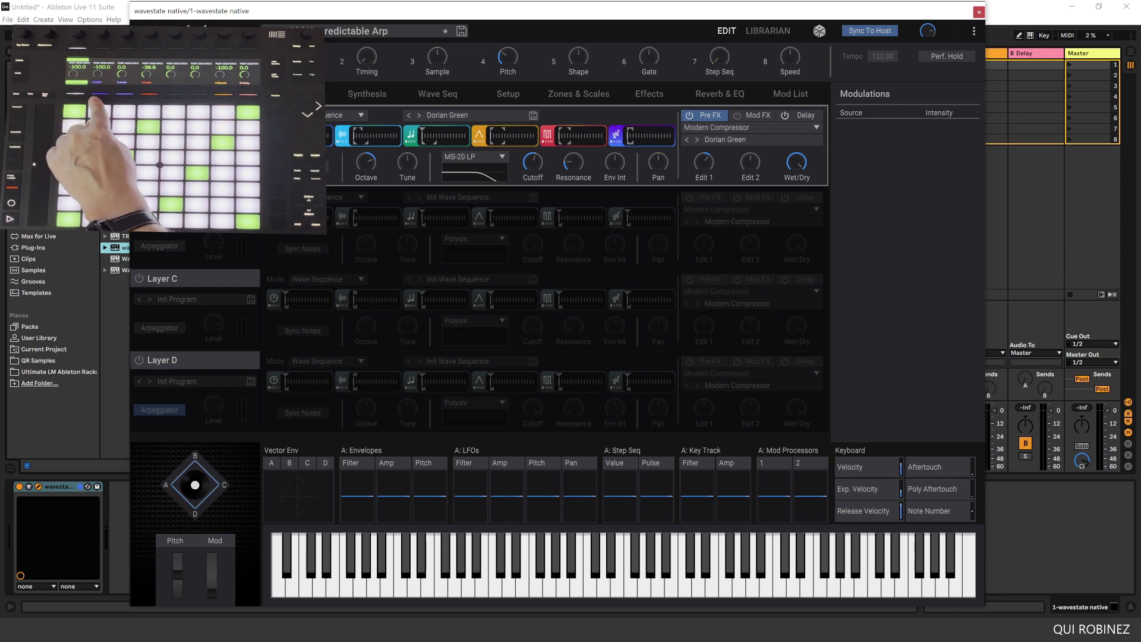
key("ctrl+alt+p")
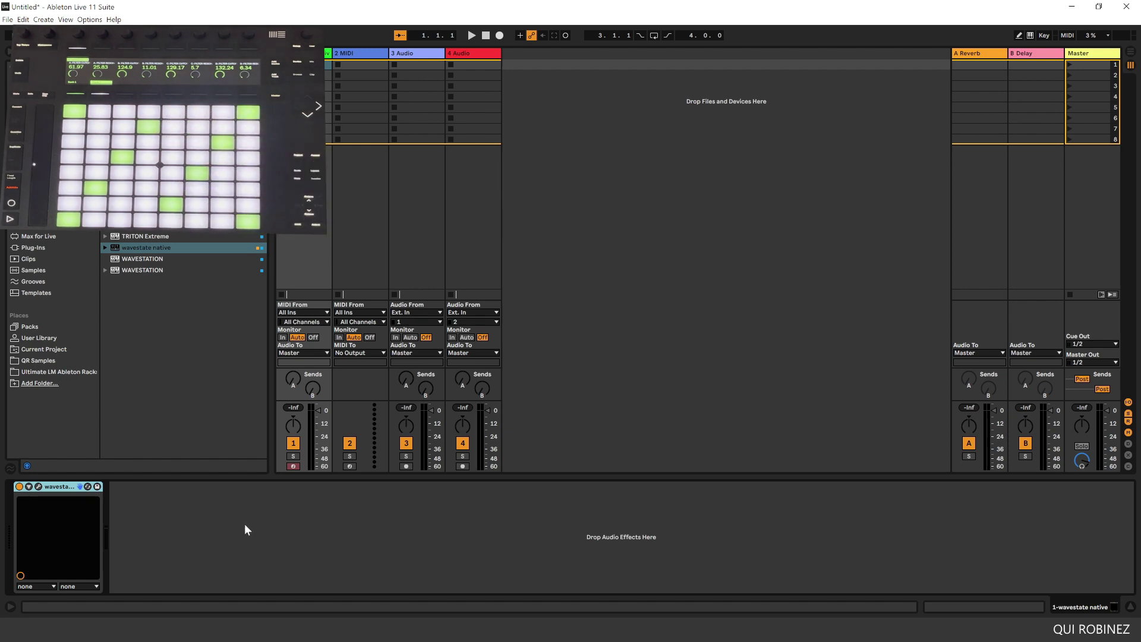
- Reopen the editor, check the mapped parameters in Configure mode, and show the Synthesis page
left_click(39, 486)
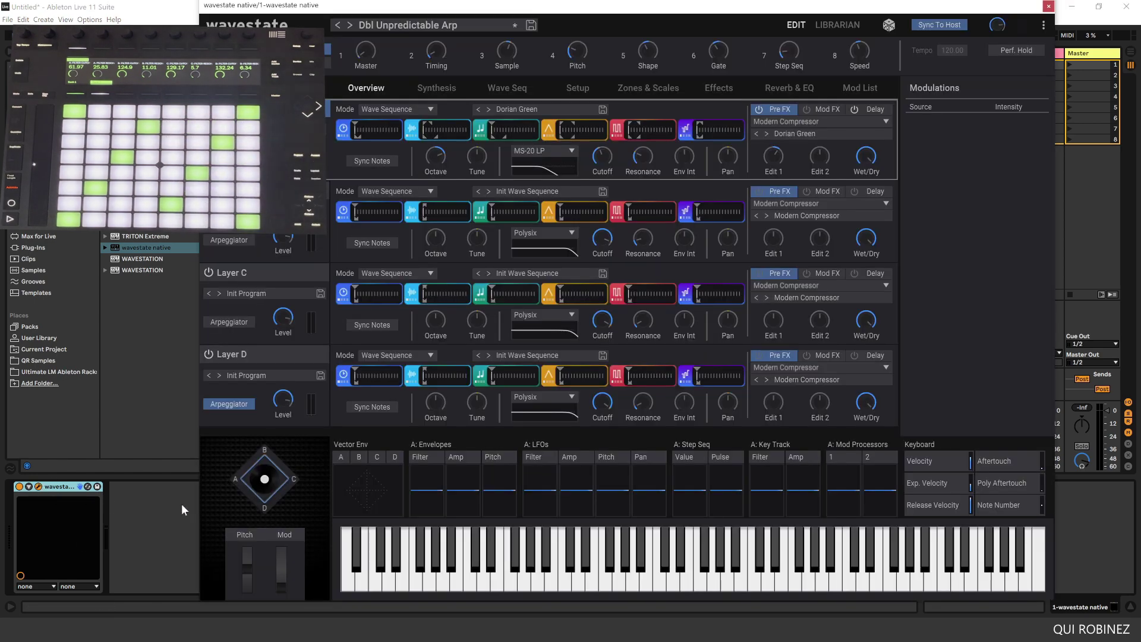
left_click_drag(437, 6, 478, 13)
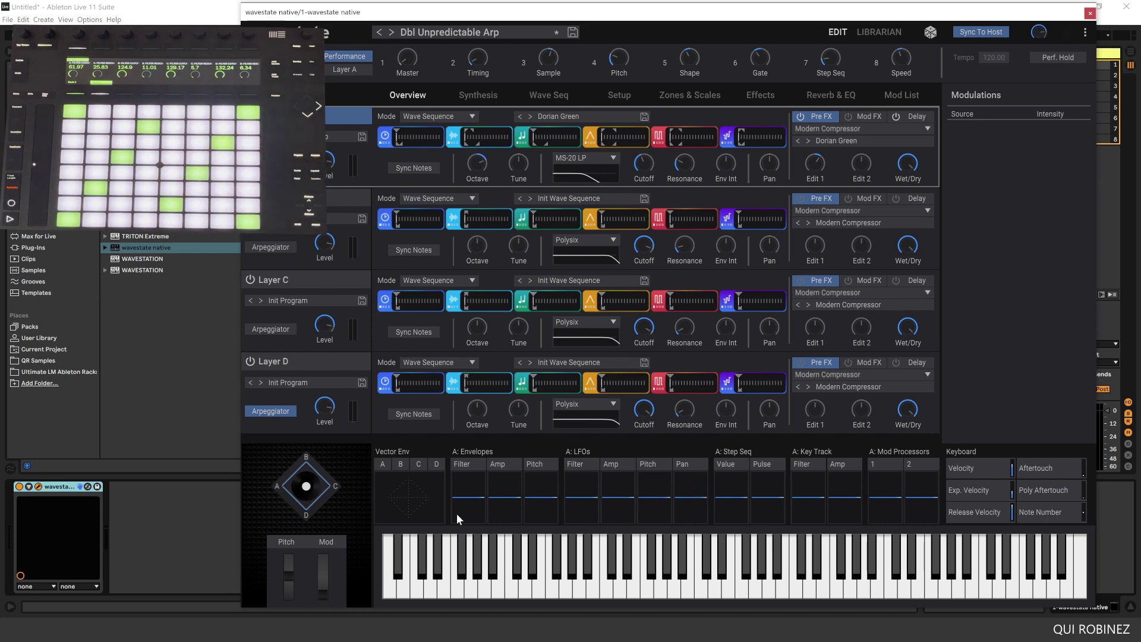
double_click(41, 489)
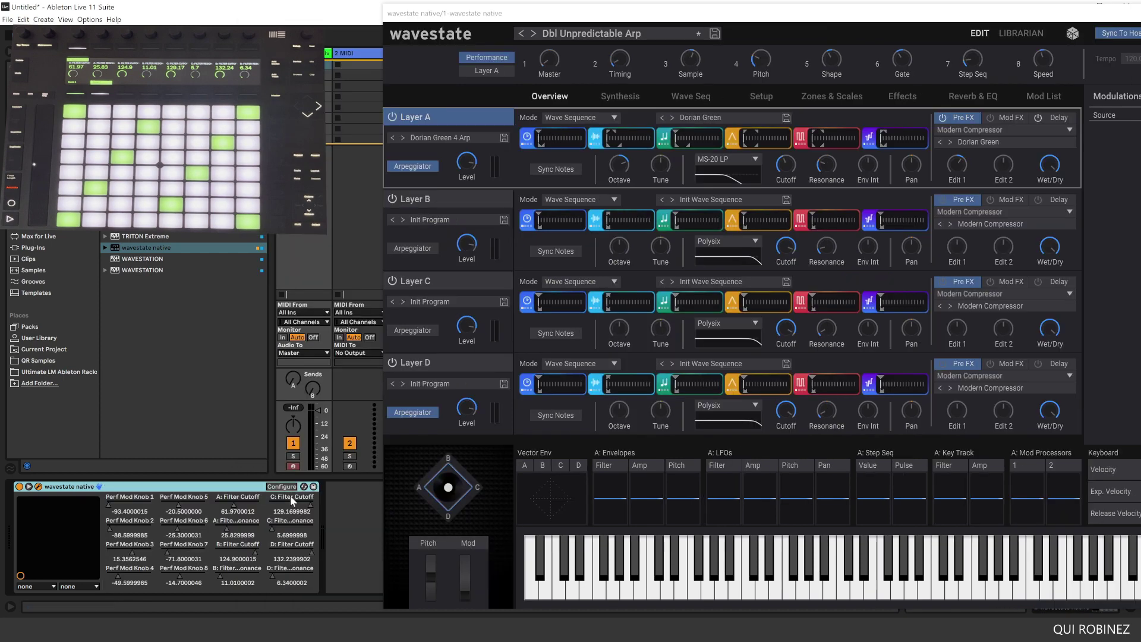
left_click(282, 487)
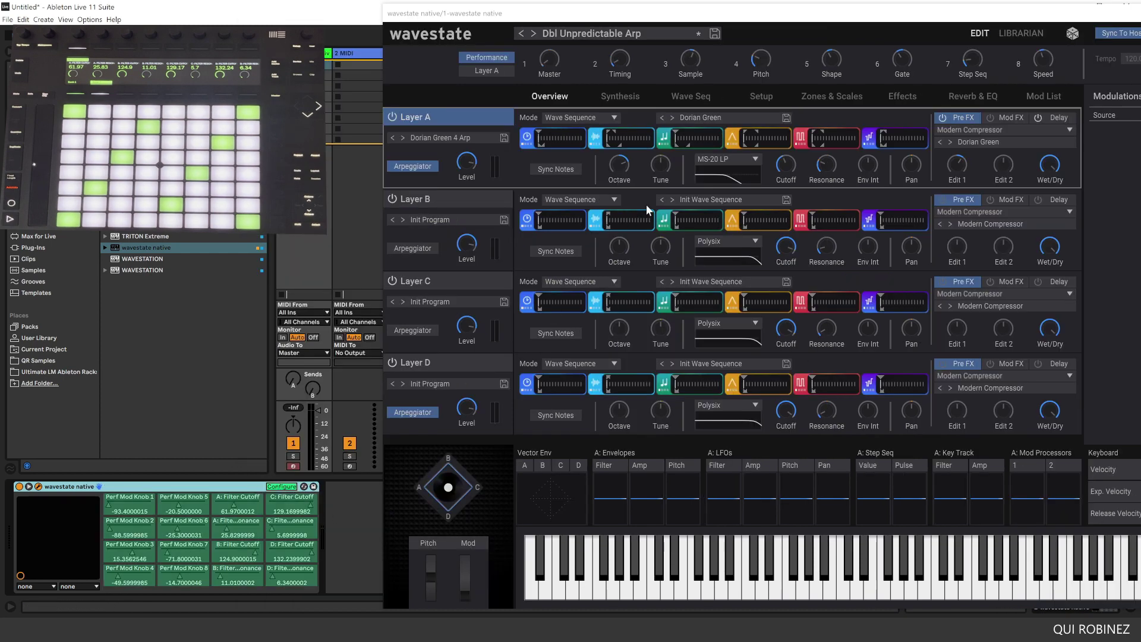
left_click_drag(741, 17, 603, 20)
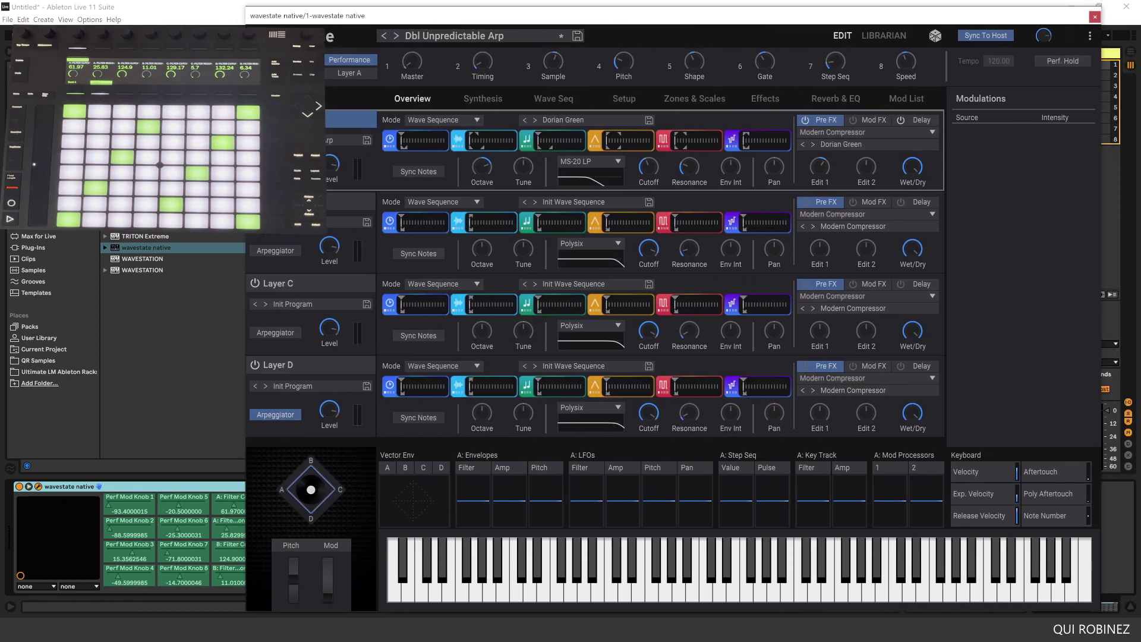
left_click(495, 95)
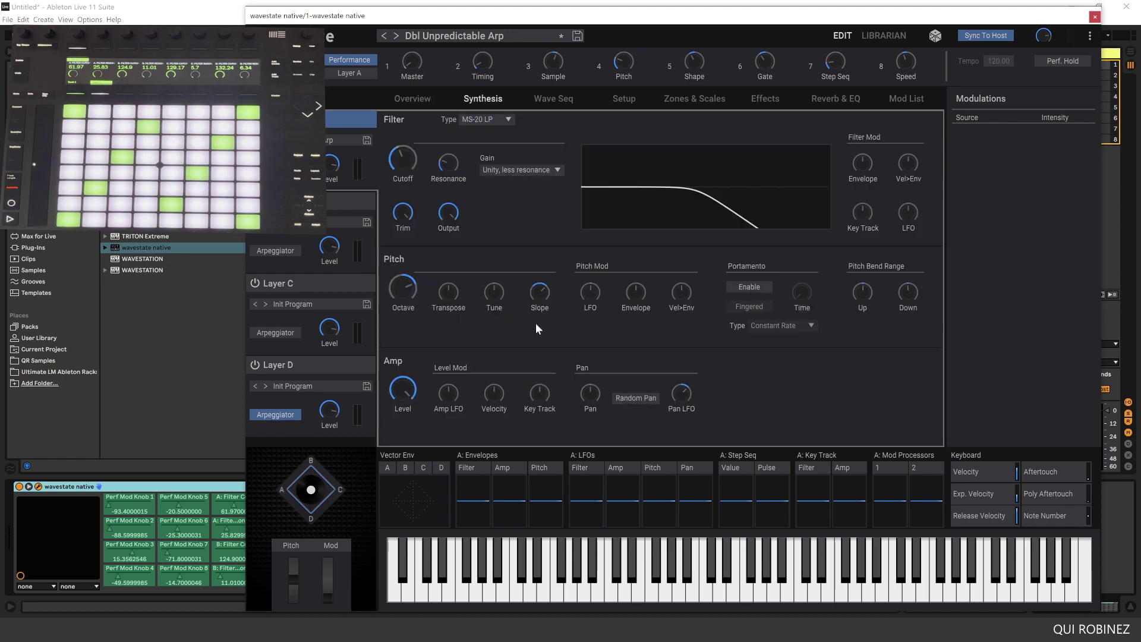
- Adjust Layer A's amp envelope attack and raise its filter envelope sustain
left_click(509, 467)
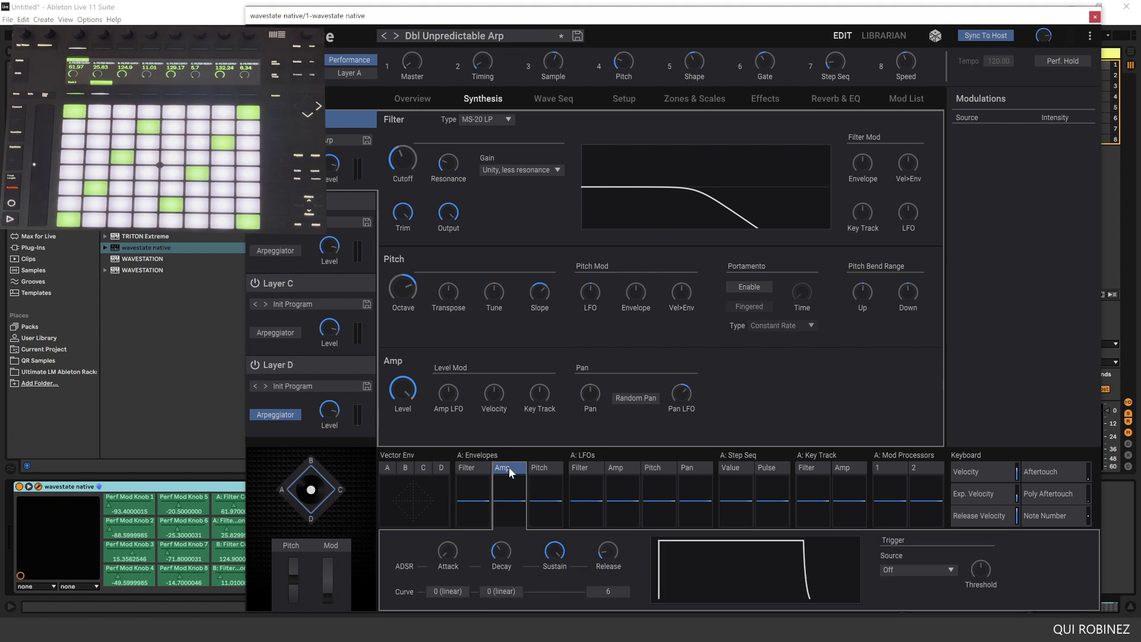
left_click(449, 550)
scroll(500, 553, "down", 2)
scroll(553, 556, "down", 3)
scroll(601, 556, "up", 3)
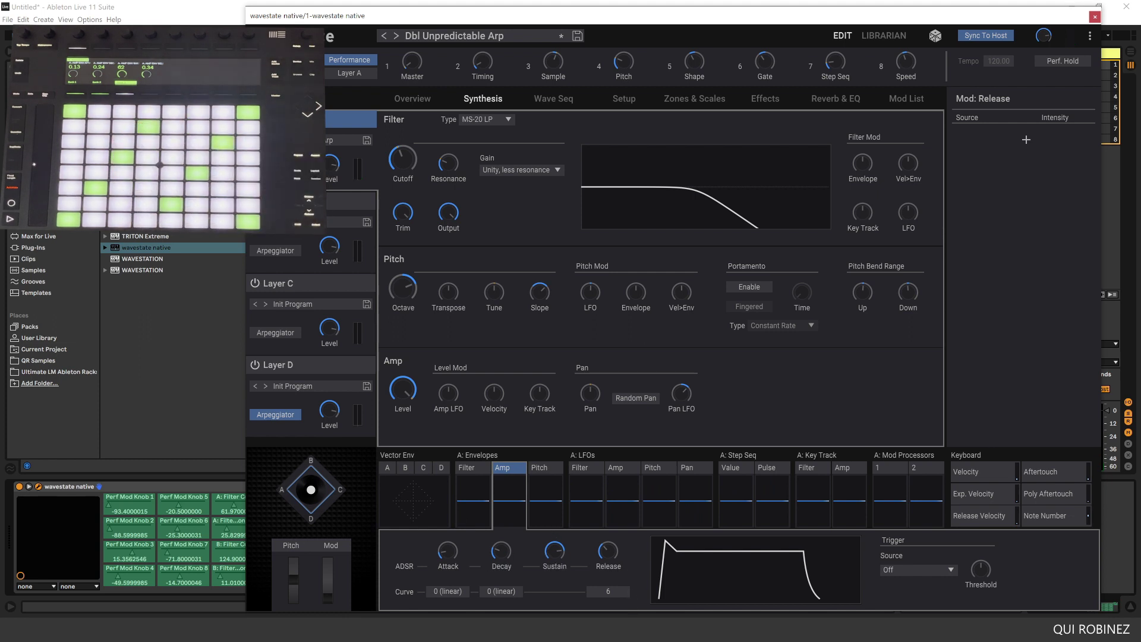
left_click(333, 263)
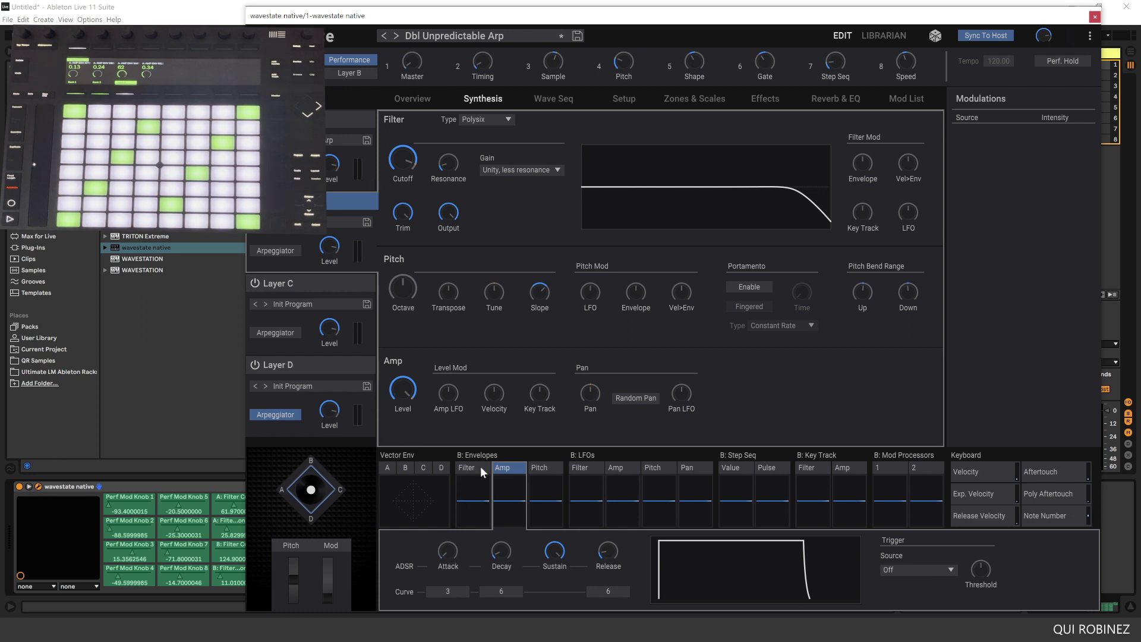
left_click(351, 119)
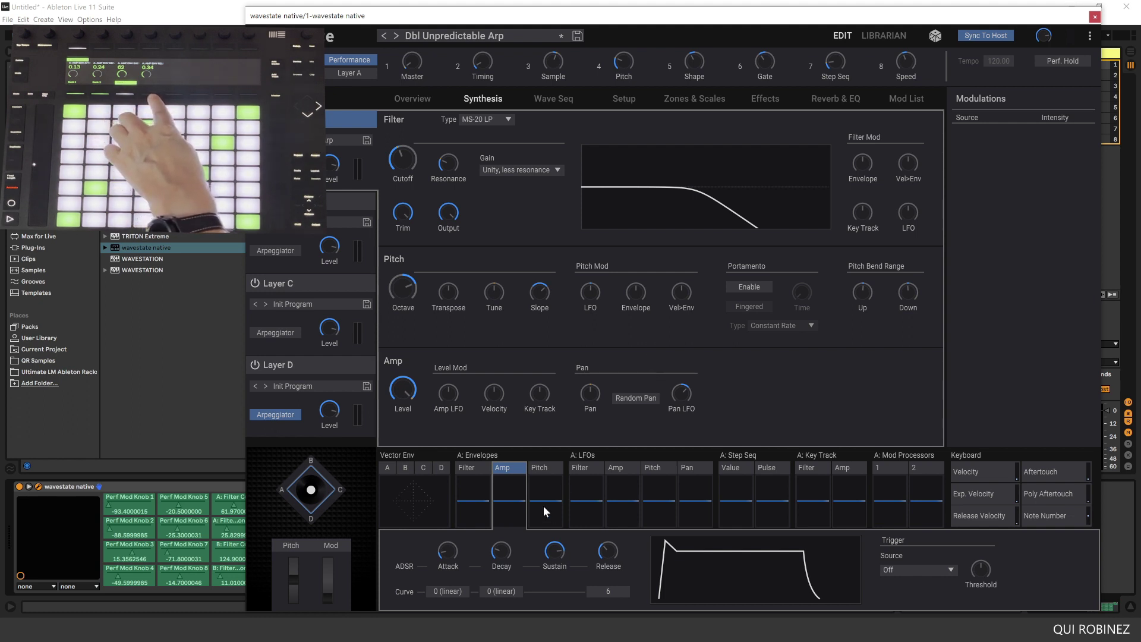
left_click(474, 470)
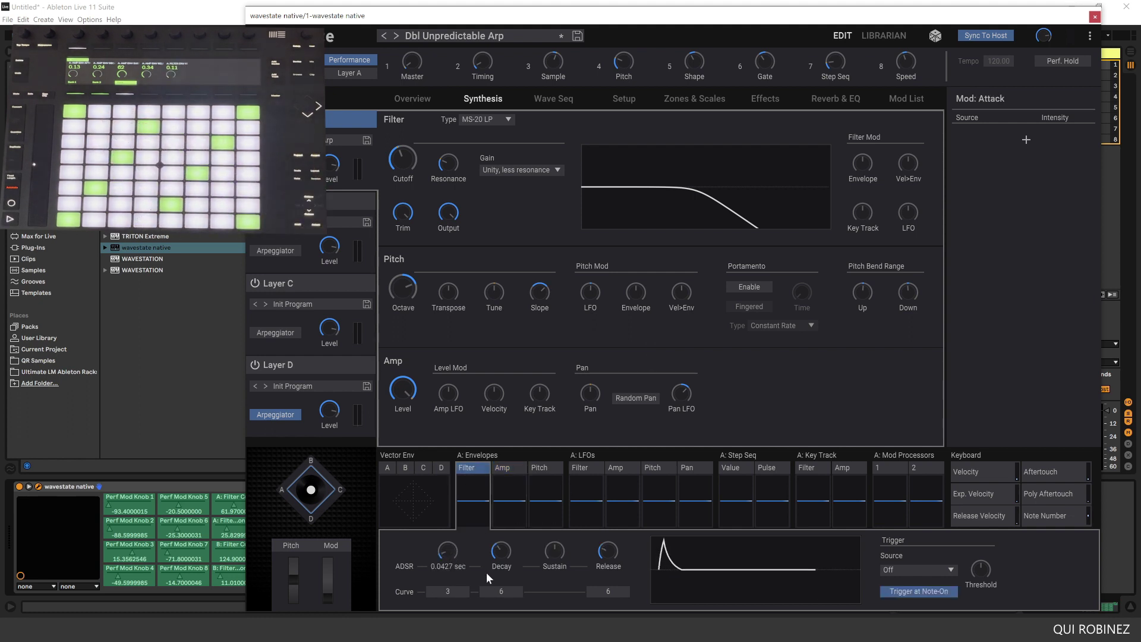
left_click_drag(544, 551, 569, 573)
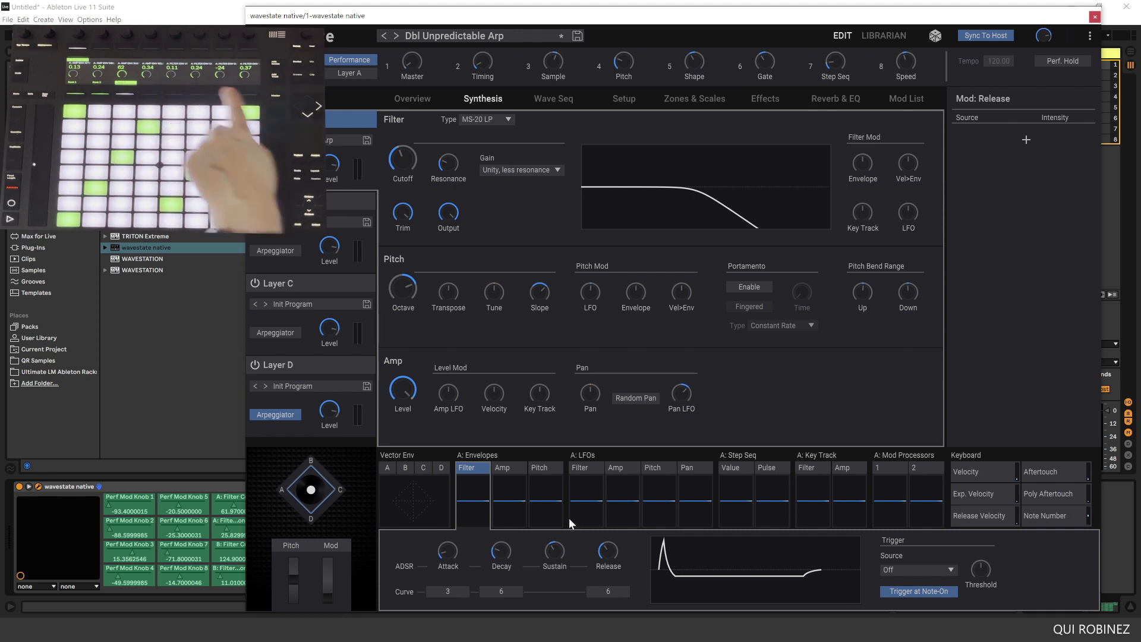
- Set Layer B's amp attack, sustain and release, and its filter decay, sustain and release
mouse_move(408, 271)
left_click(353, 228)
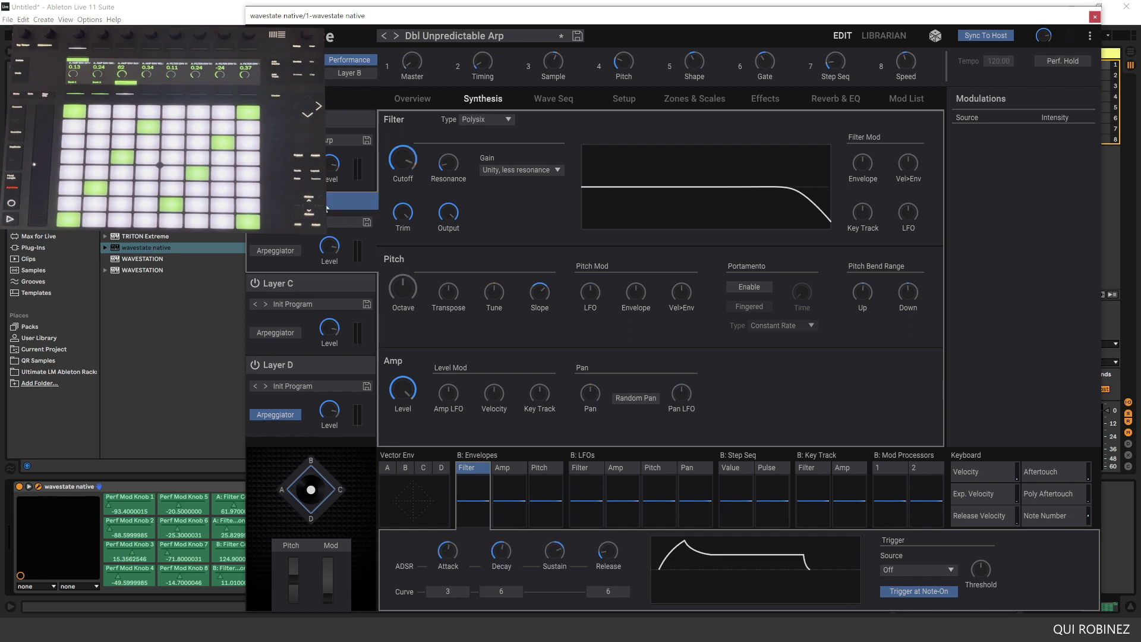
left_click(512, 468)
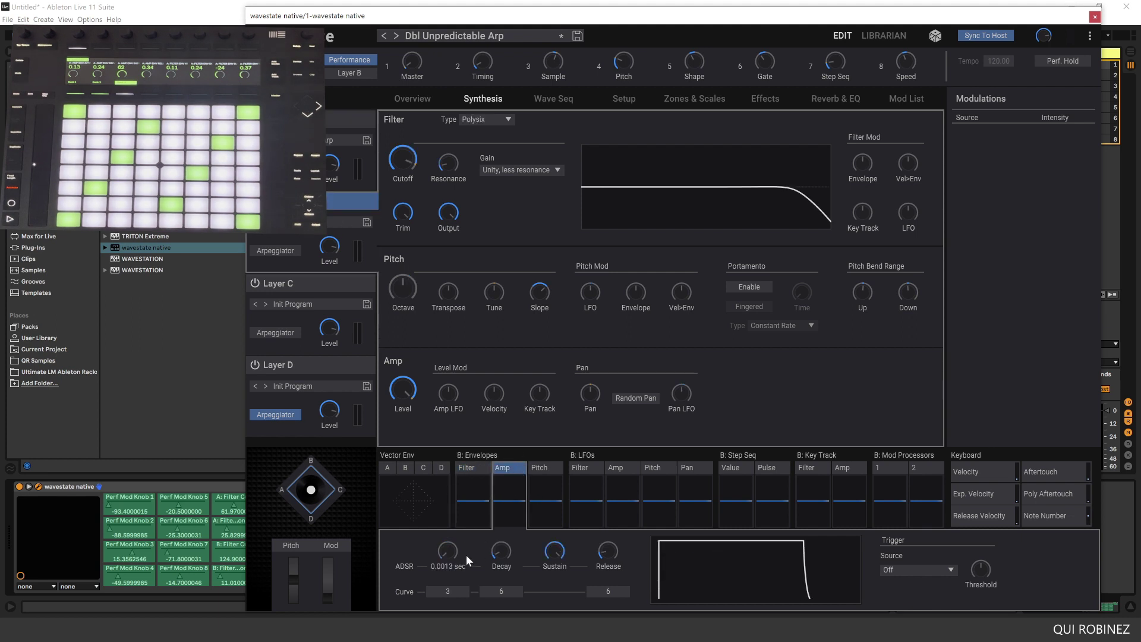
left_click(443, 555)
left_click(501, 559)
left_click(555, 552)
left_click(603, 554)
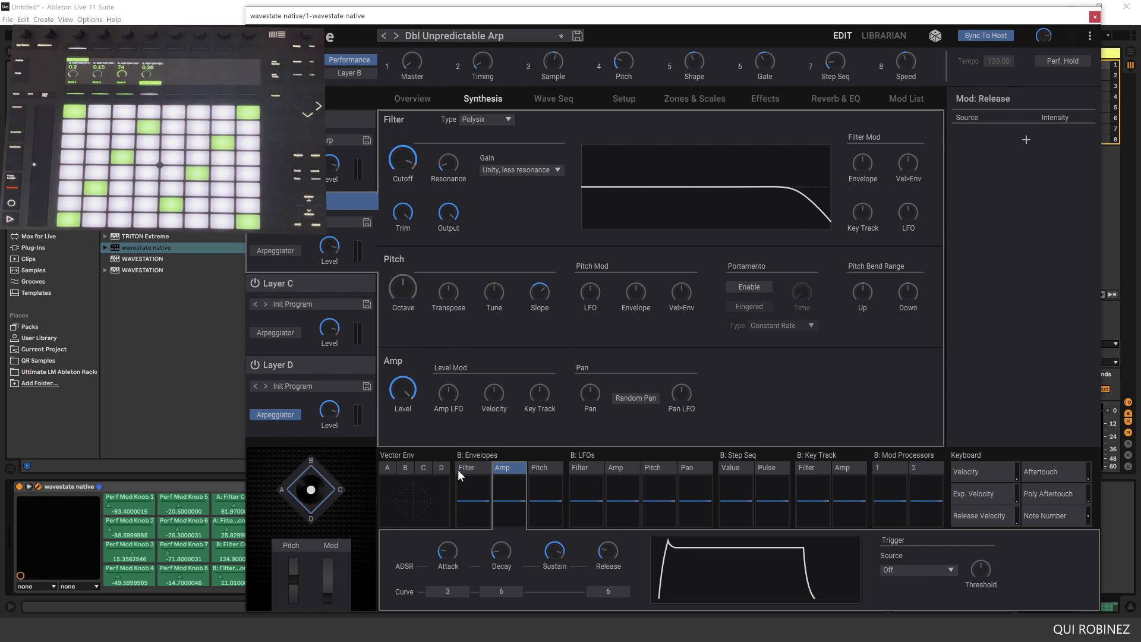
left_click(460, 470)
left_click(443, 556)
left_click(502, 553)
left_click_drag(553, 546, 616, 547)
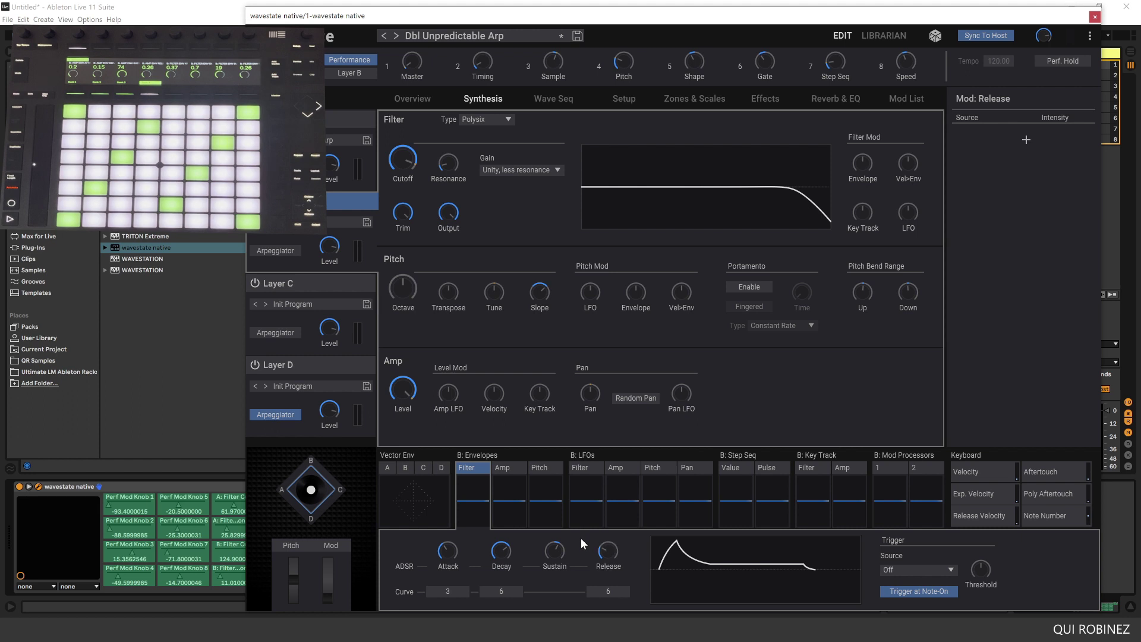
- Reshape Layer C's amp and filter envelopes, then return to the four-layer overview
left_click(314, 281)
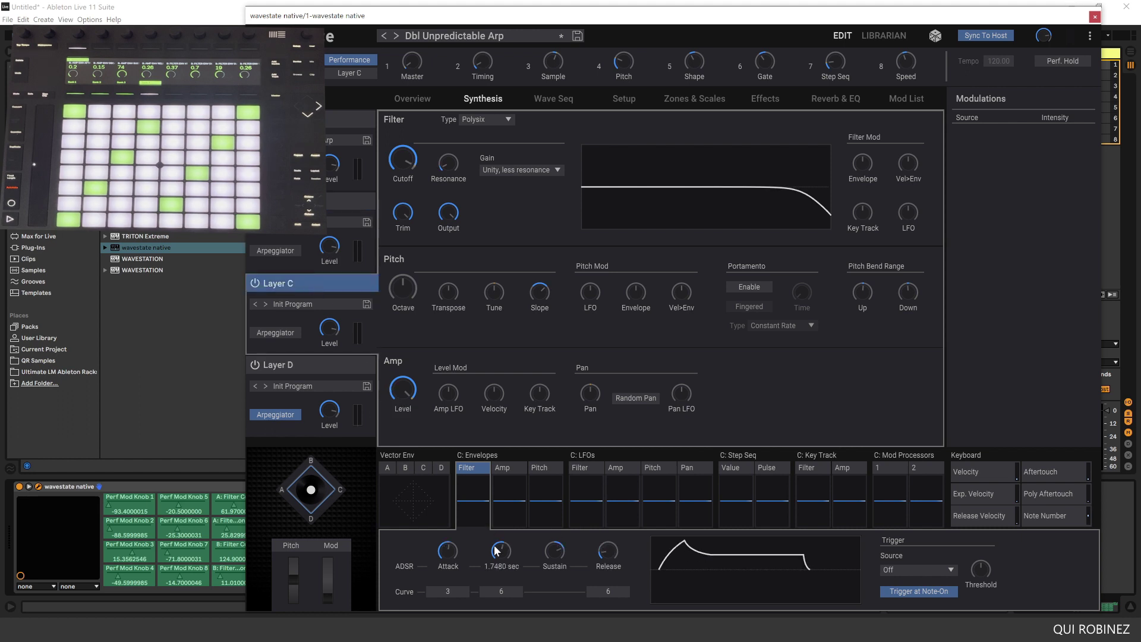
left_click(502, 468)
left_click(448, 550)
left_click(497, 548)
left_click_drag(553, 559, 601, 549)
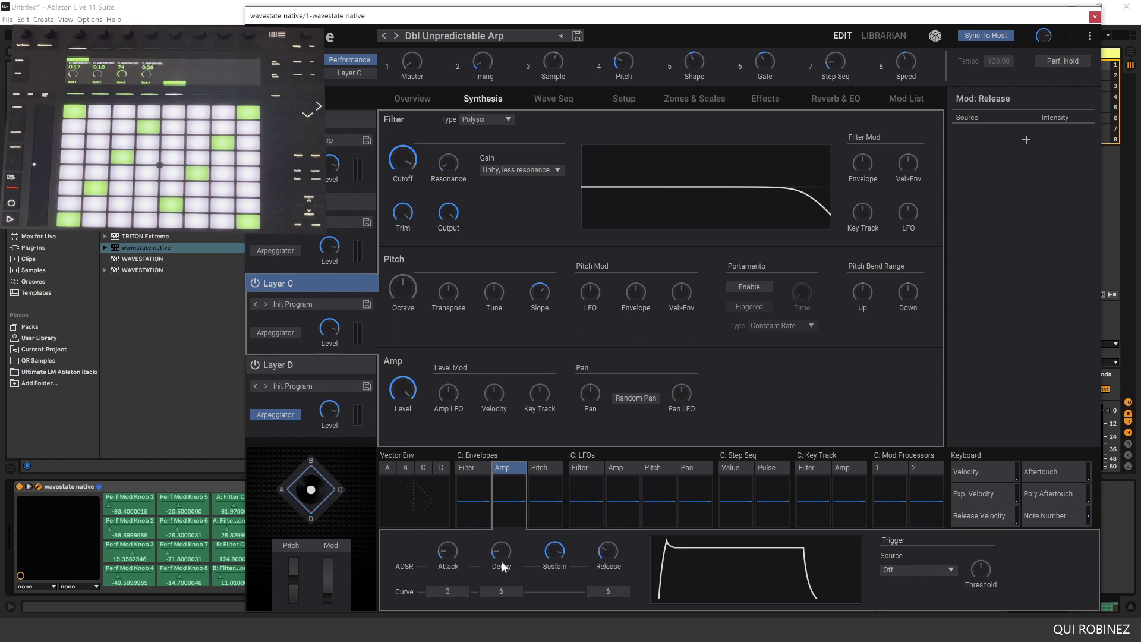
left_click(465, 470)
left_click_drag(448, 550, 546, 562)
left_click_drag(619, 559, 617, 570)
left_click(264, 345)
left_click(504, 468)
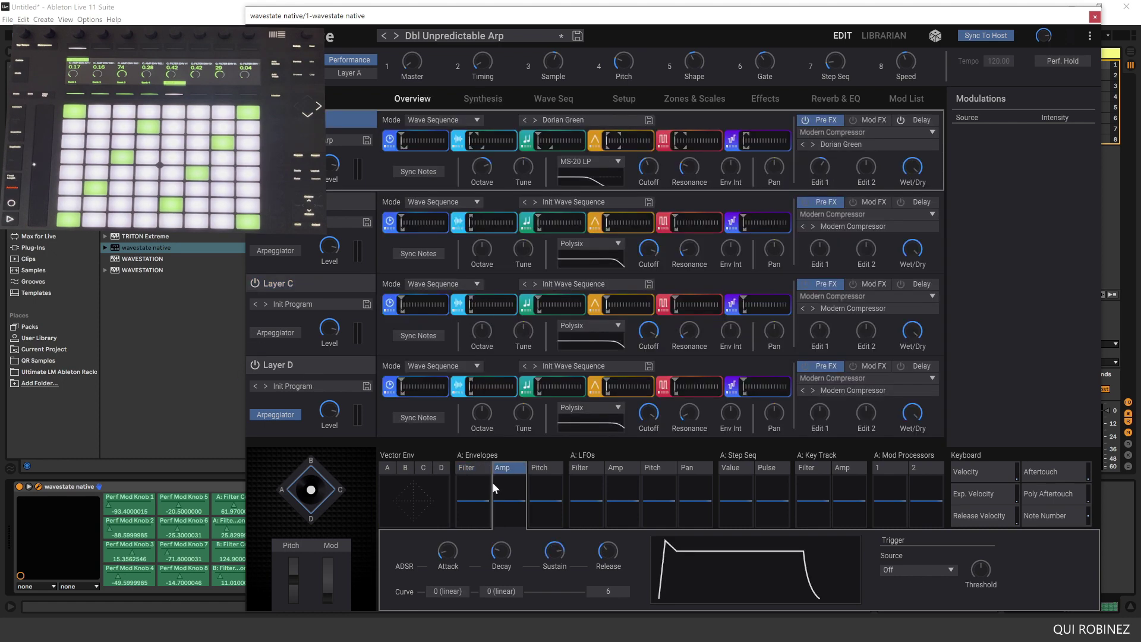
- Lengthen Layer A's amp attack, adjust filter attack and decay, and shorten filter release to 0.1960 sec
left_click_drag(462, 544, 616, 572)
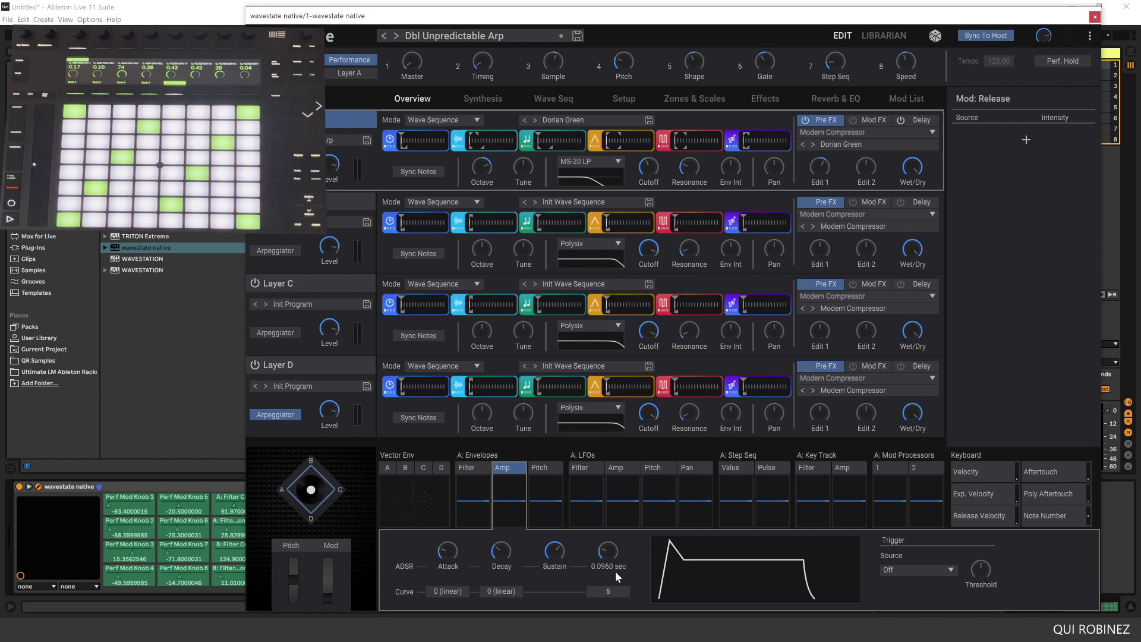
left_click(468, 468)
left_click_drag(451, 551, 559, 553)
left_click_drag(606, 552, 607, 572)
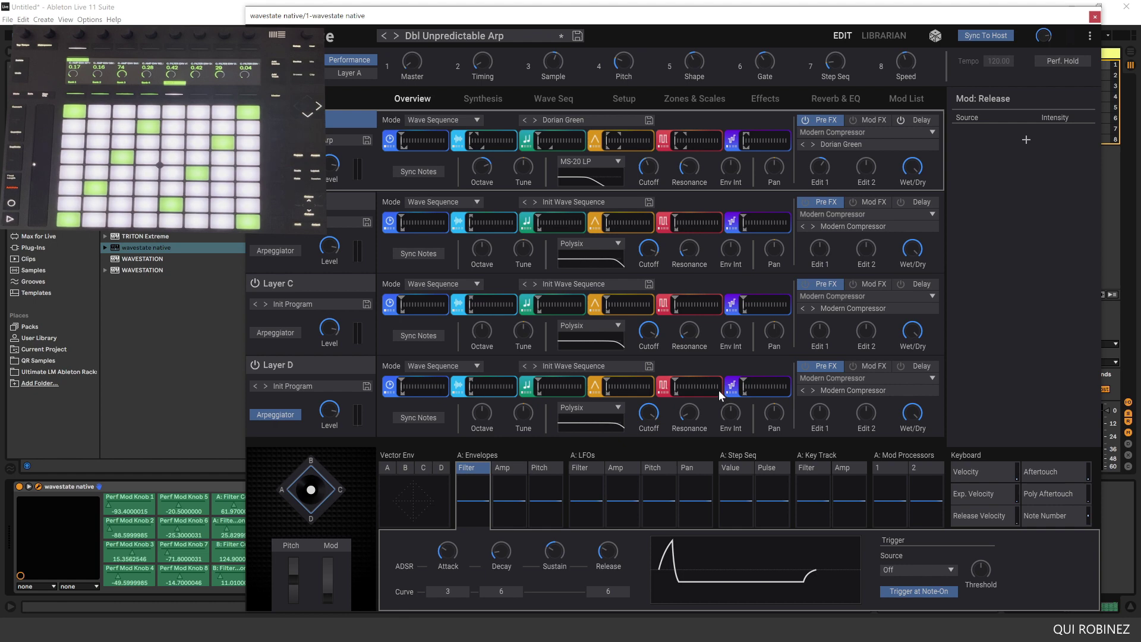
- Turn on the Delay with a 24:76 mix and lower the reverb mix to 3:97
mouse_move(842, 77)
left_click(759, 98)
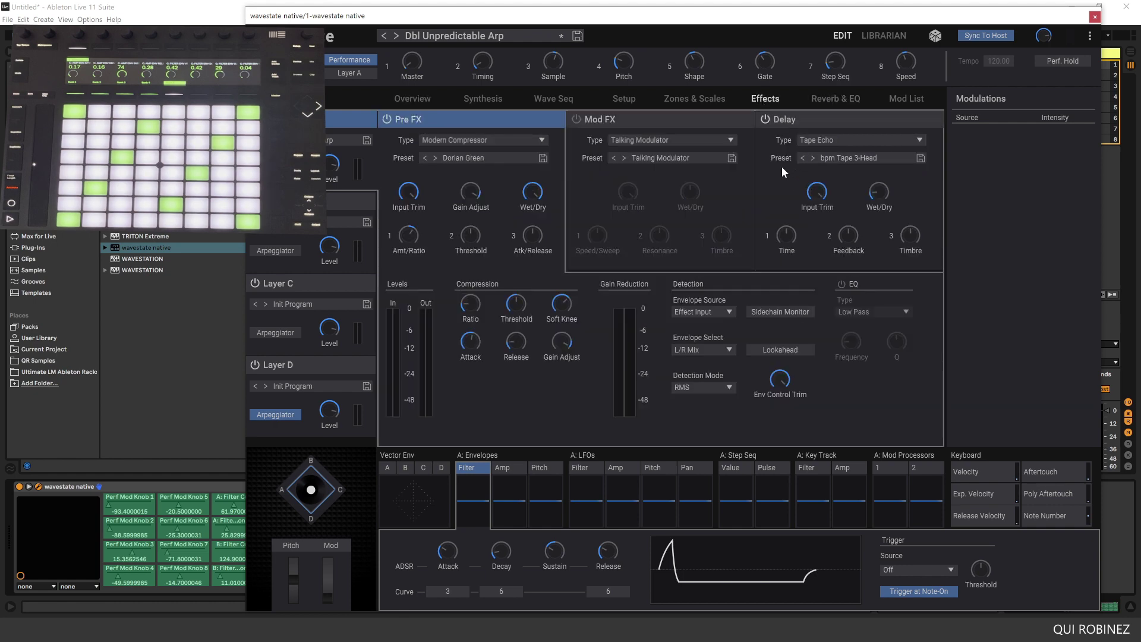
left_click_drag(426, 8, 364, 1)
left_click(644, 101)
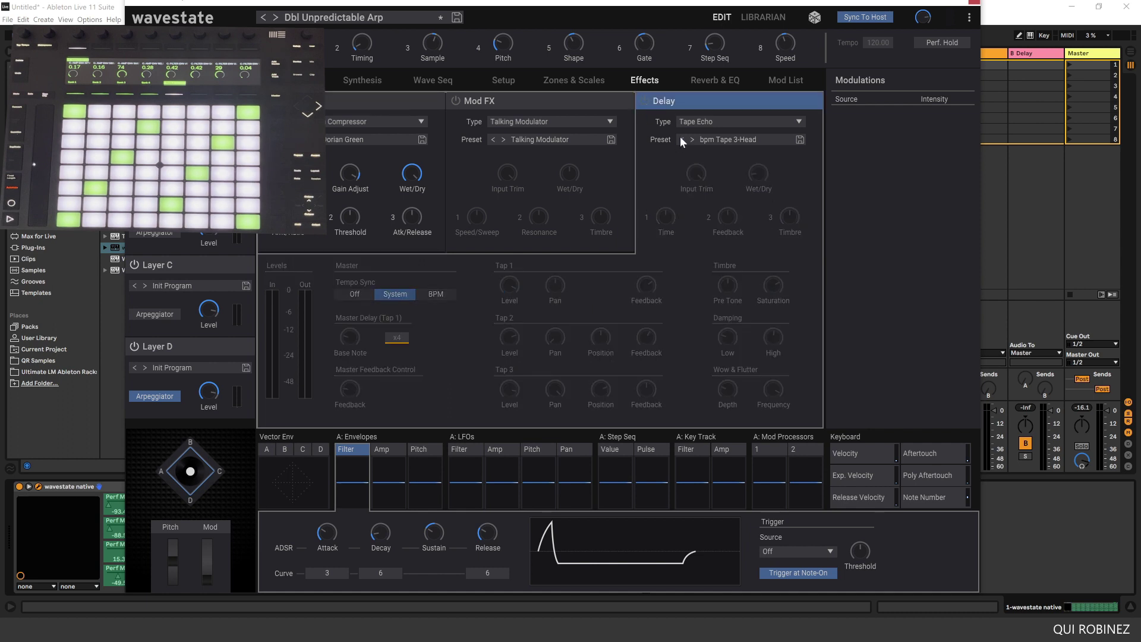
left_click(646, 101)
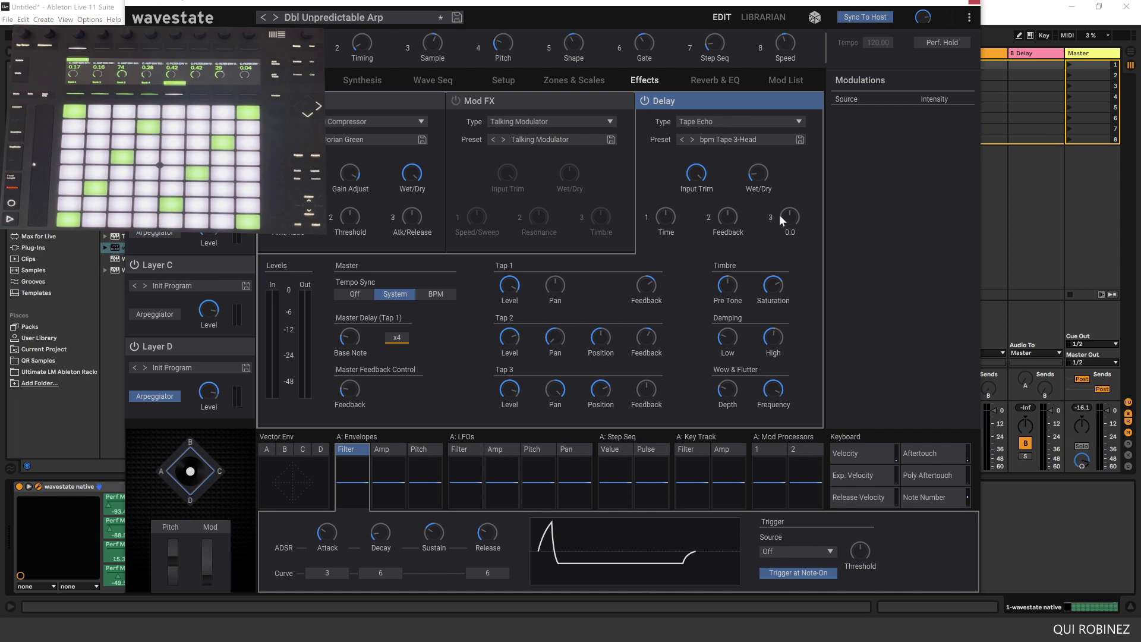
left_click_drag(758, 175, 750, 137)
left_click(715, 82)
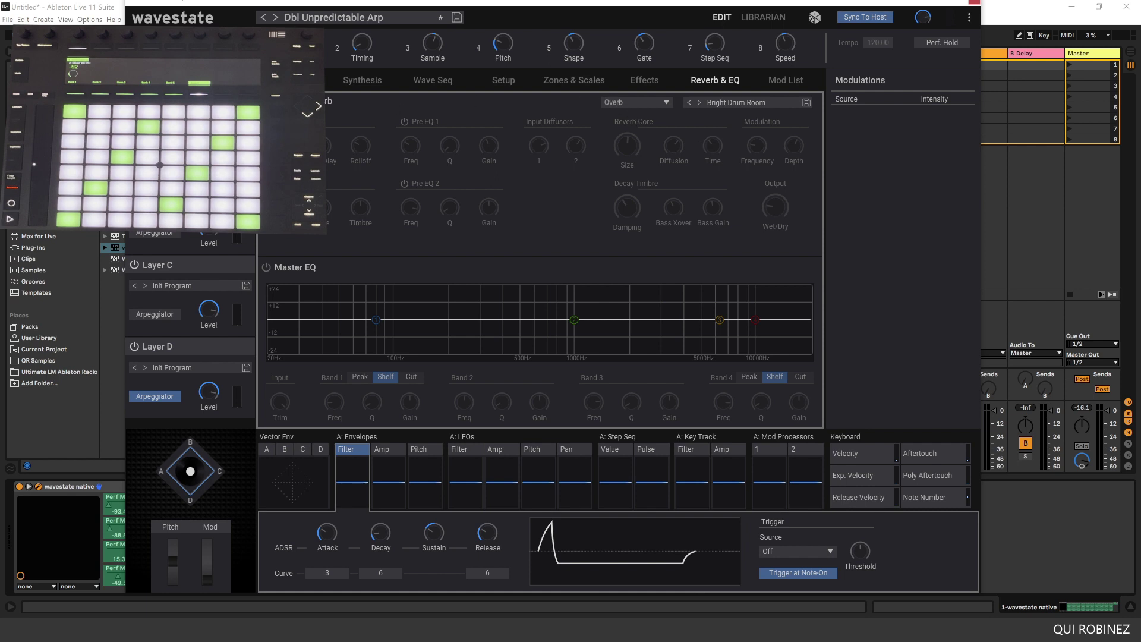
left_click_drag(775, 208, 767, 241)
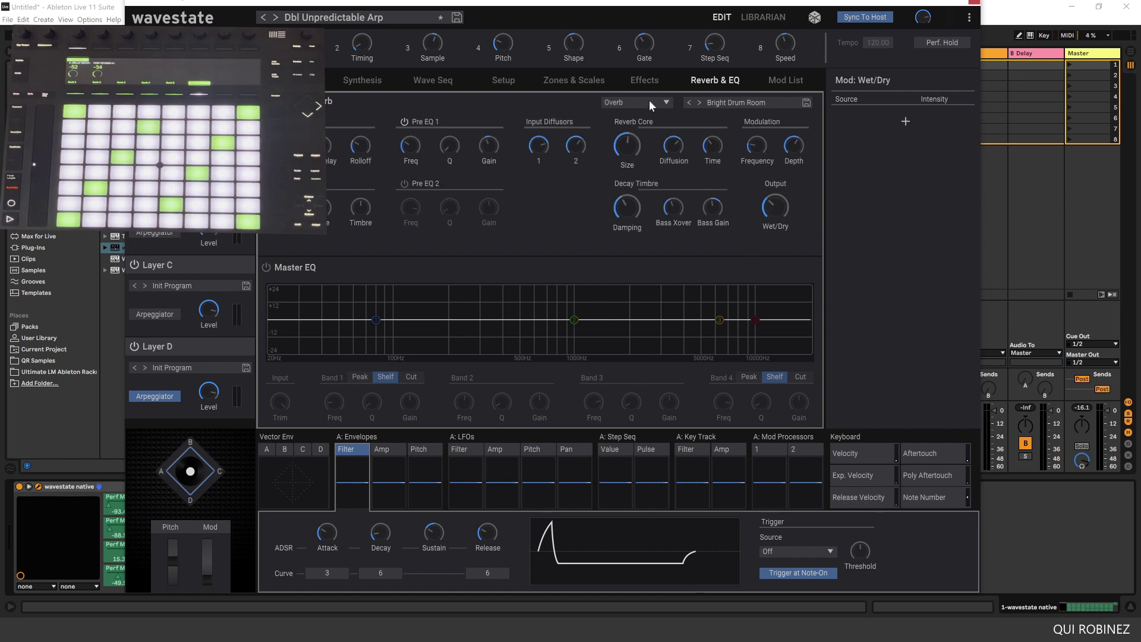
- Enable the Talking Modulator, review the compressor settings, and go back to Synthesis
left_click(644, 81)
left_click(465, 102)
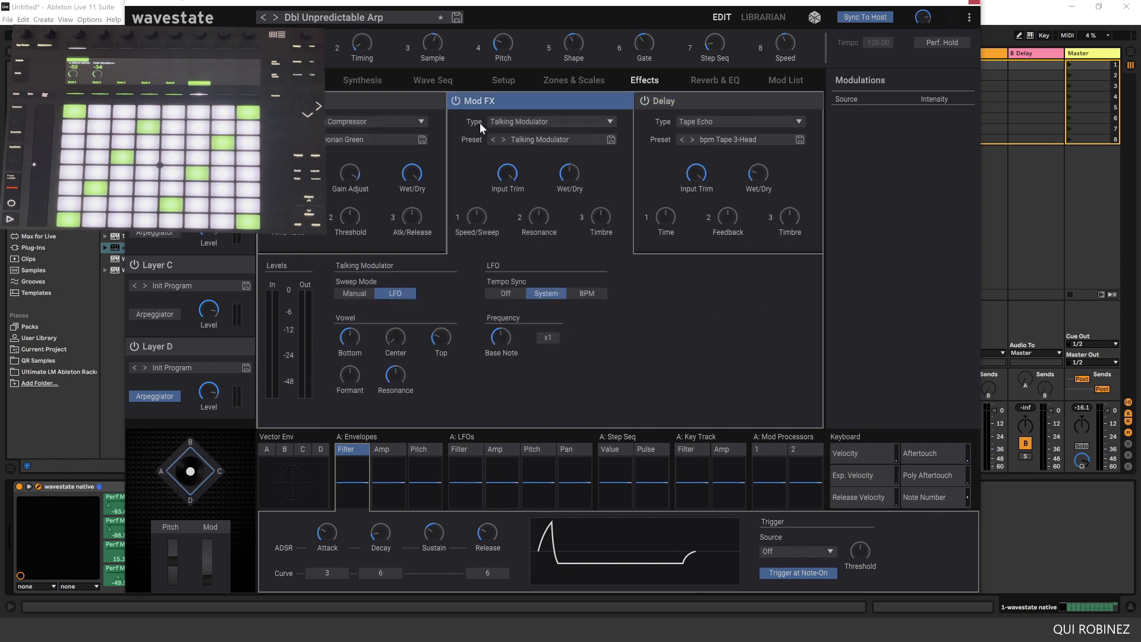
left_click(568, 176)
left_click(419, 243)
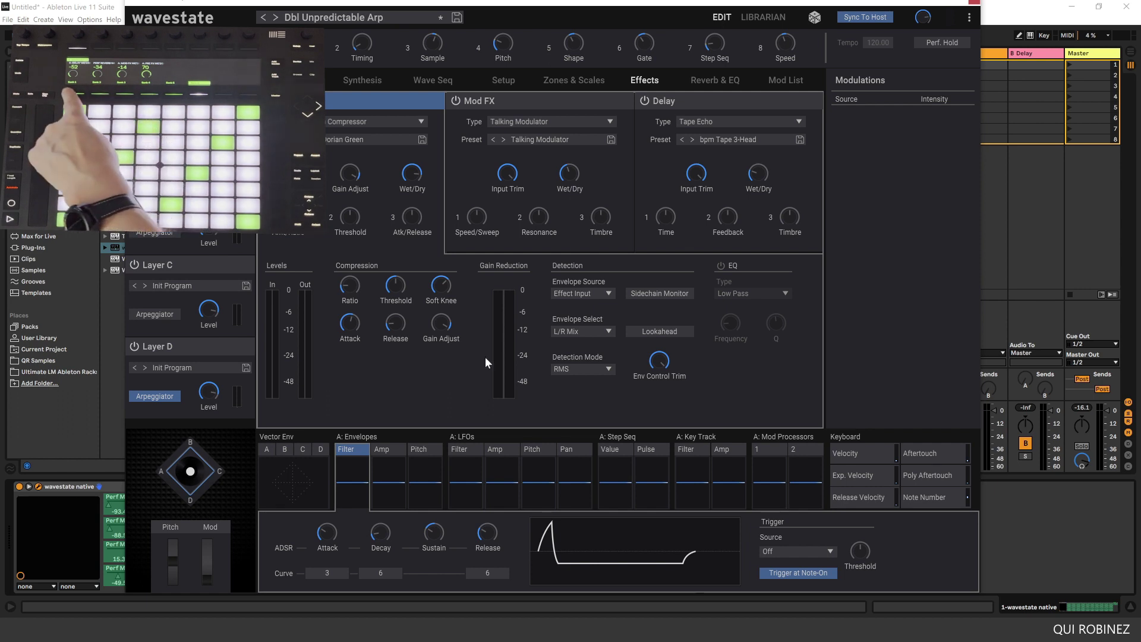
left_click(363, 83)
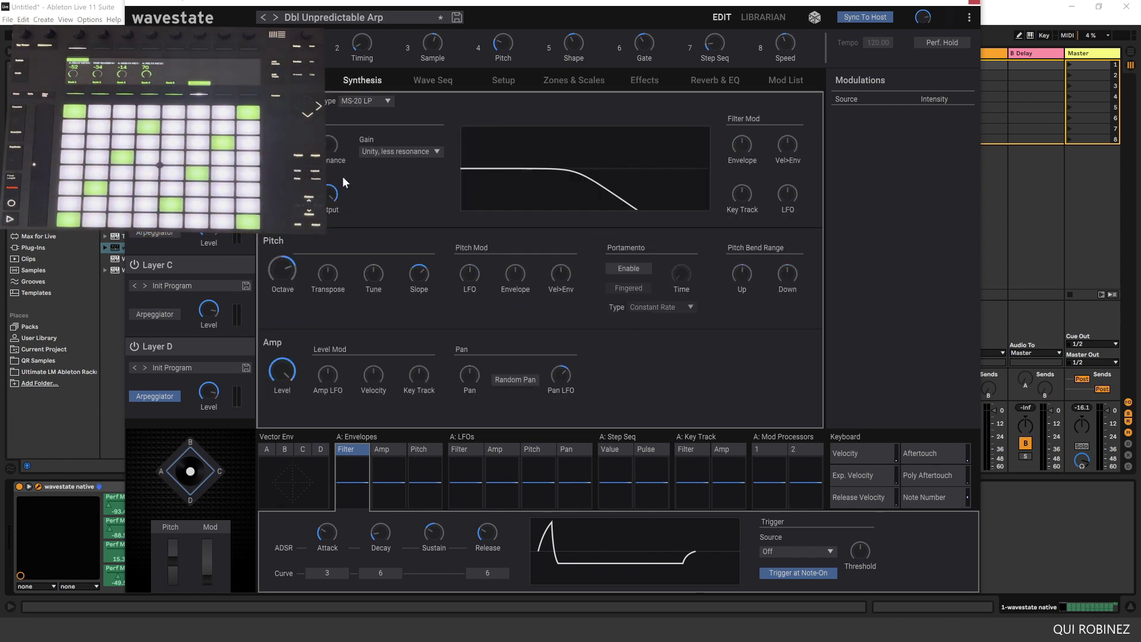
left_click_drag(530, 5, 562, 21)
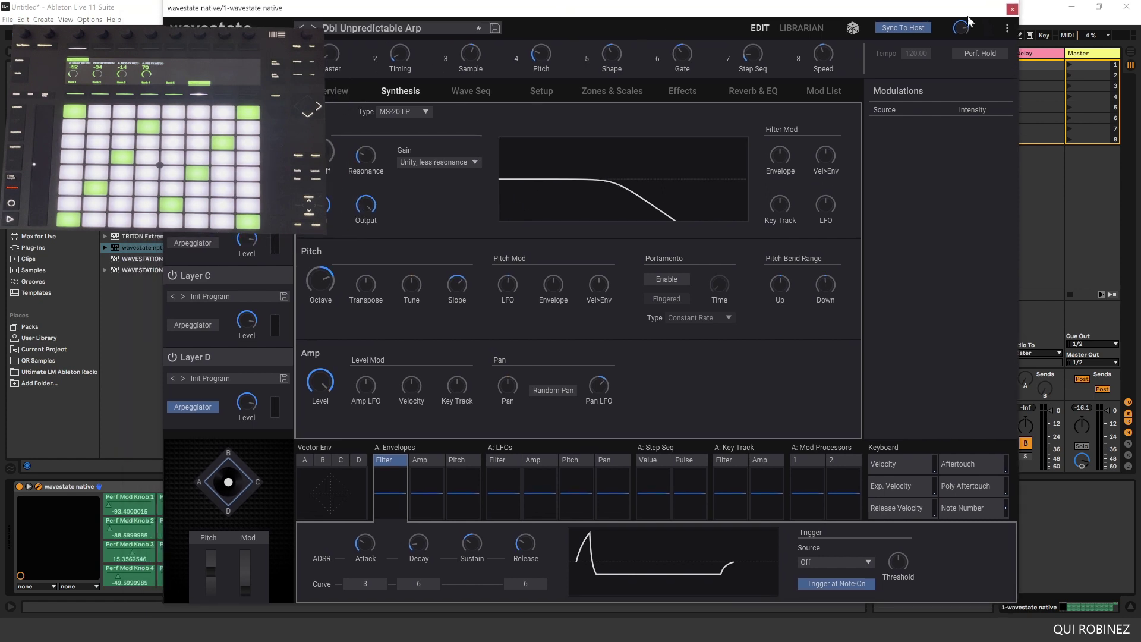
- Leave Configure mode and overwrite the wavestate default configuration with the current mapping
left_click(1014, 13)
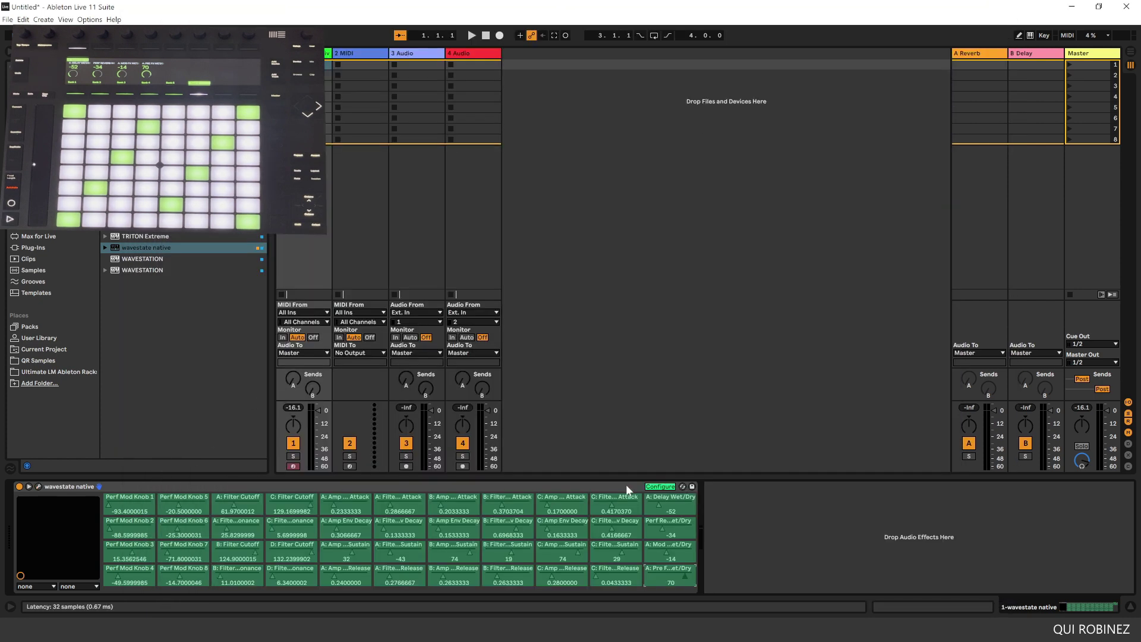
left_click(663, 486)
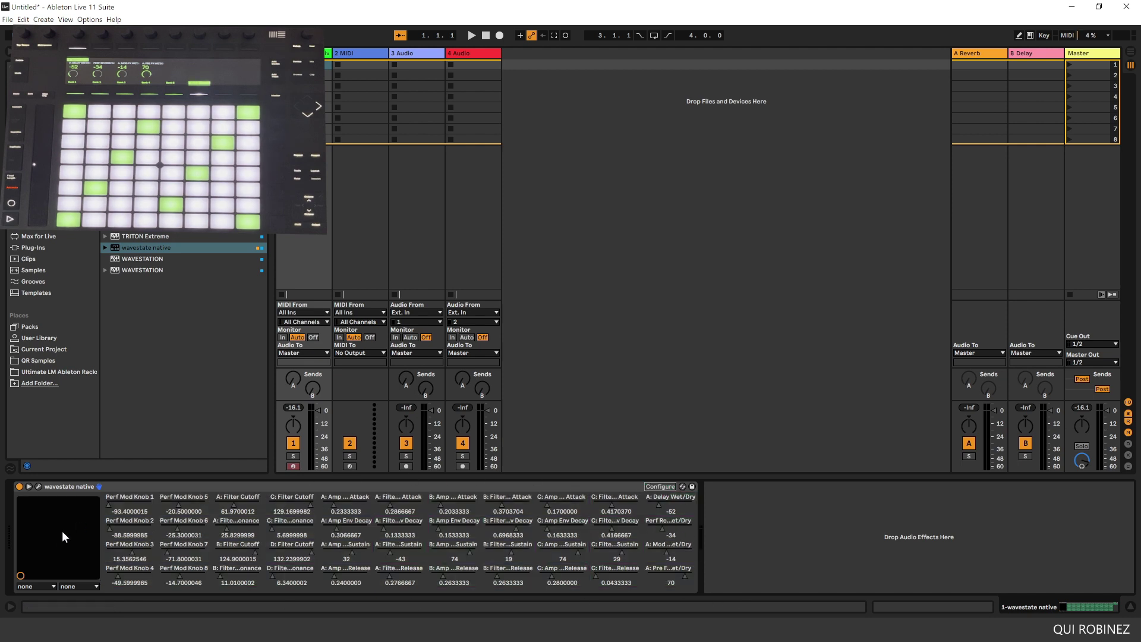
right_click(217, 491)
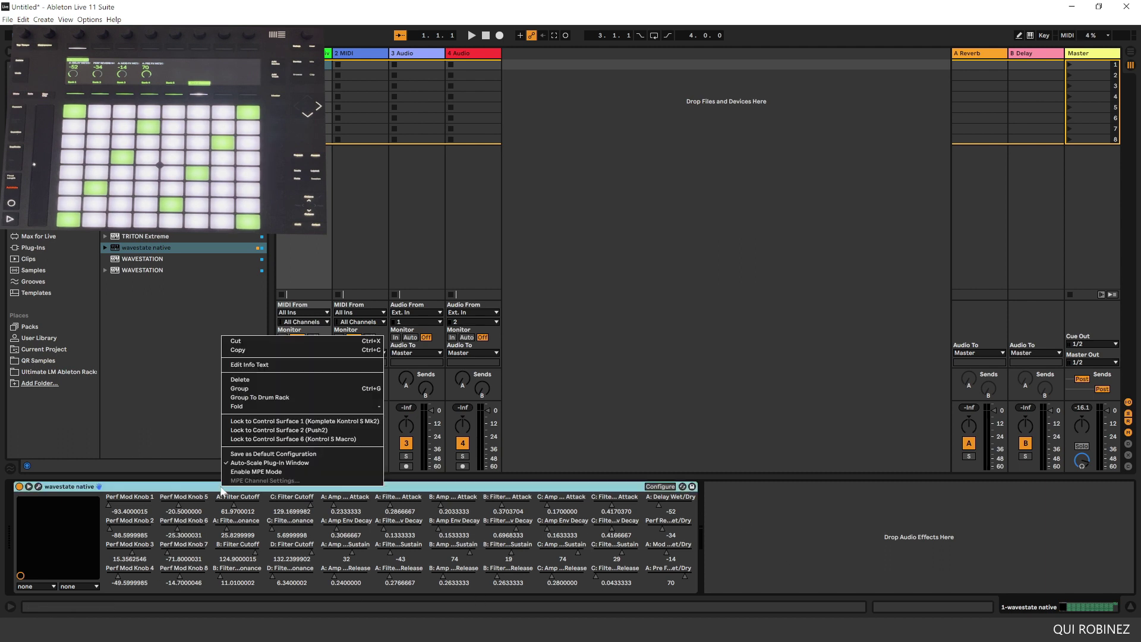
left_click(322, 455)
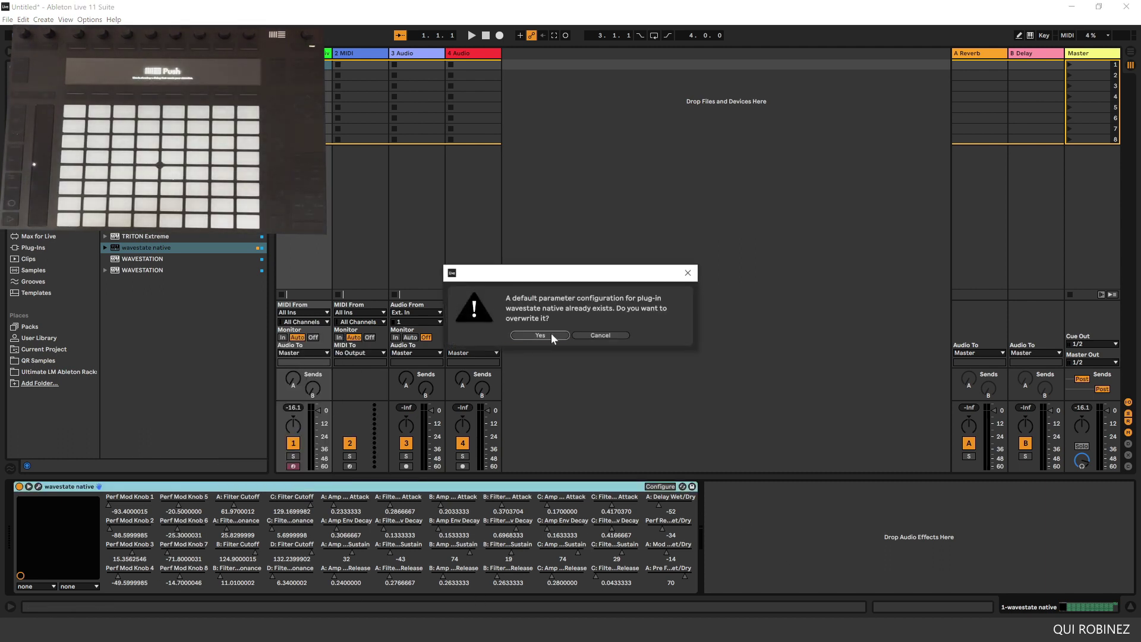
left_click(539, 335)
key("ctrl+alt+p")
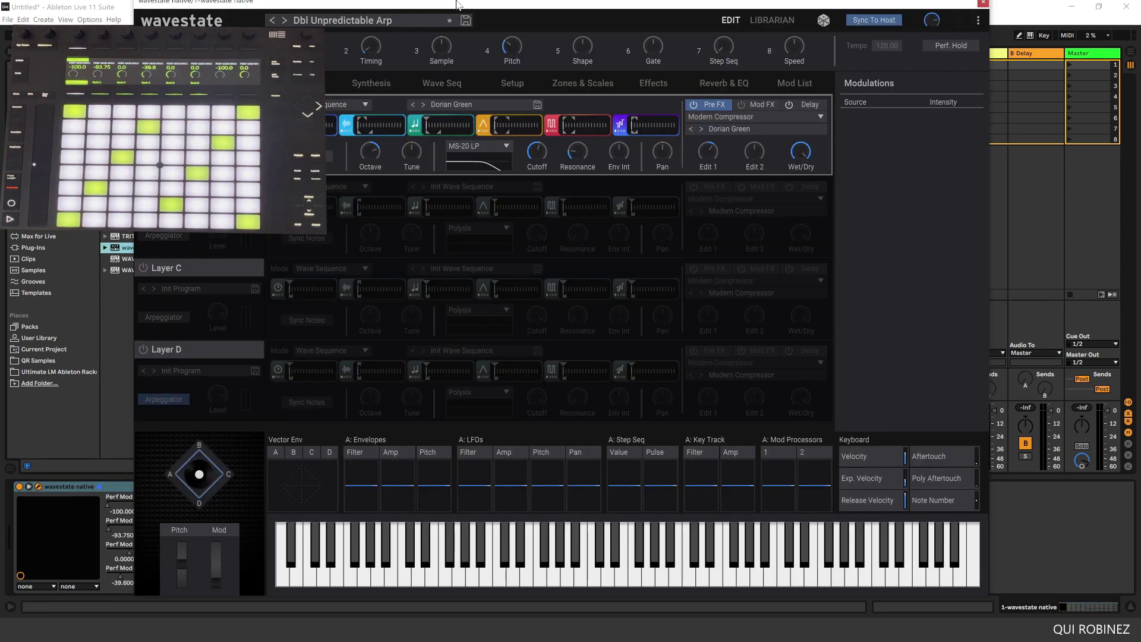
- Search the performance list for 'init' and load Init Performance
left_click_drag(458, 5, 516, 9)
left_click(434, 23)
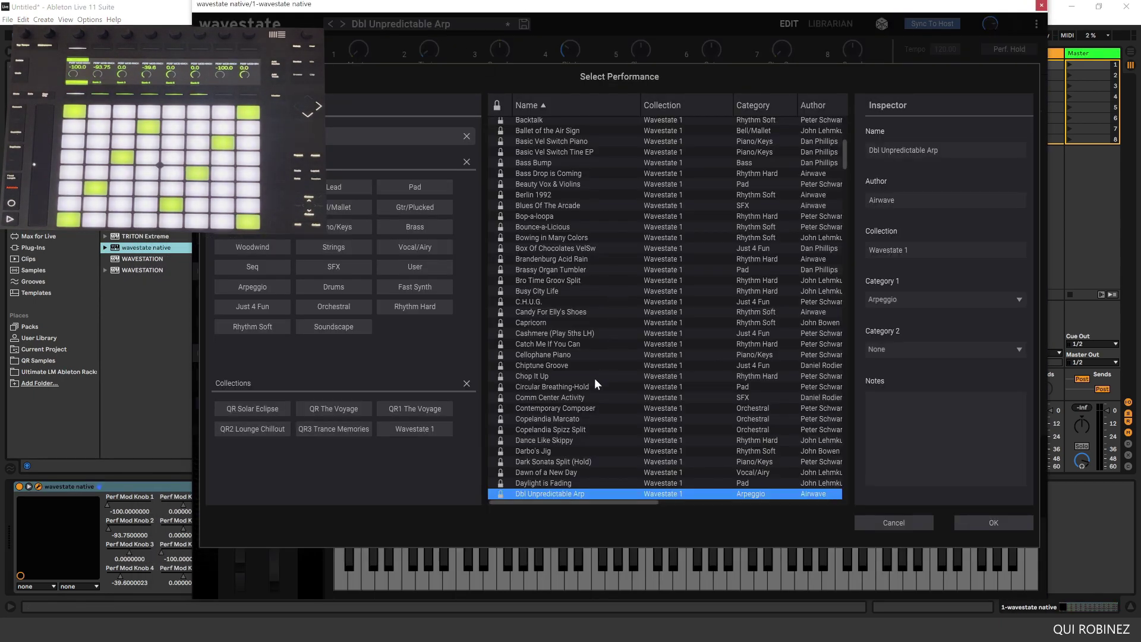
type("init")
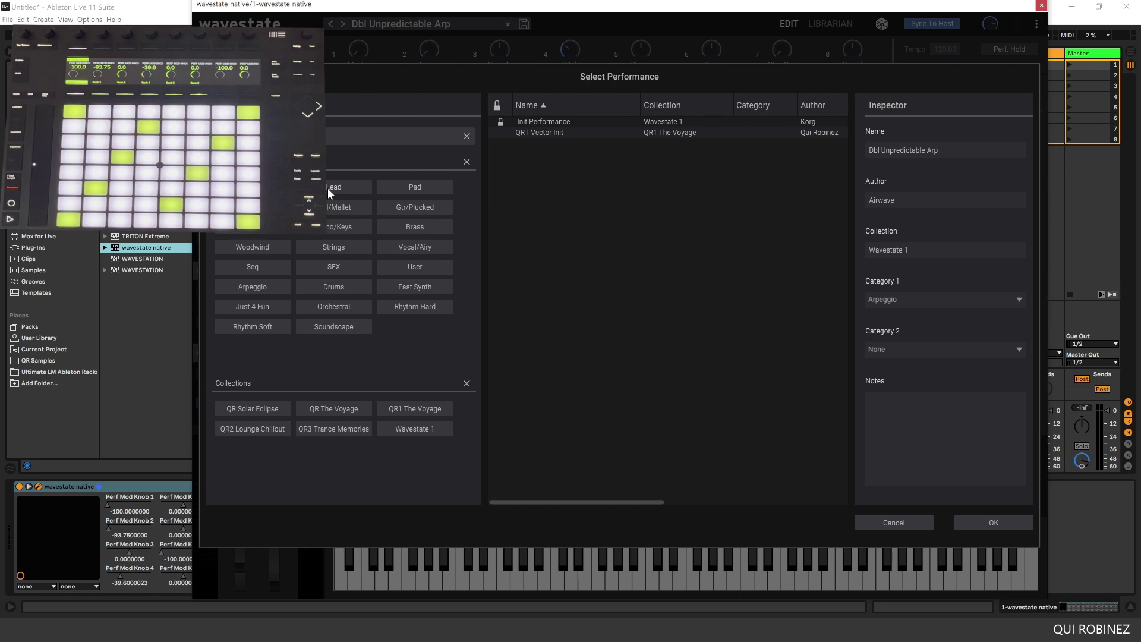
left_click(565, 123)
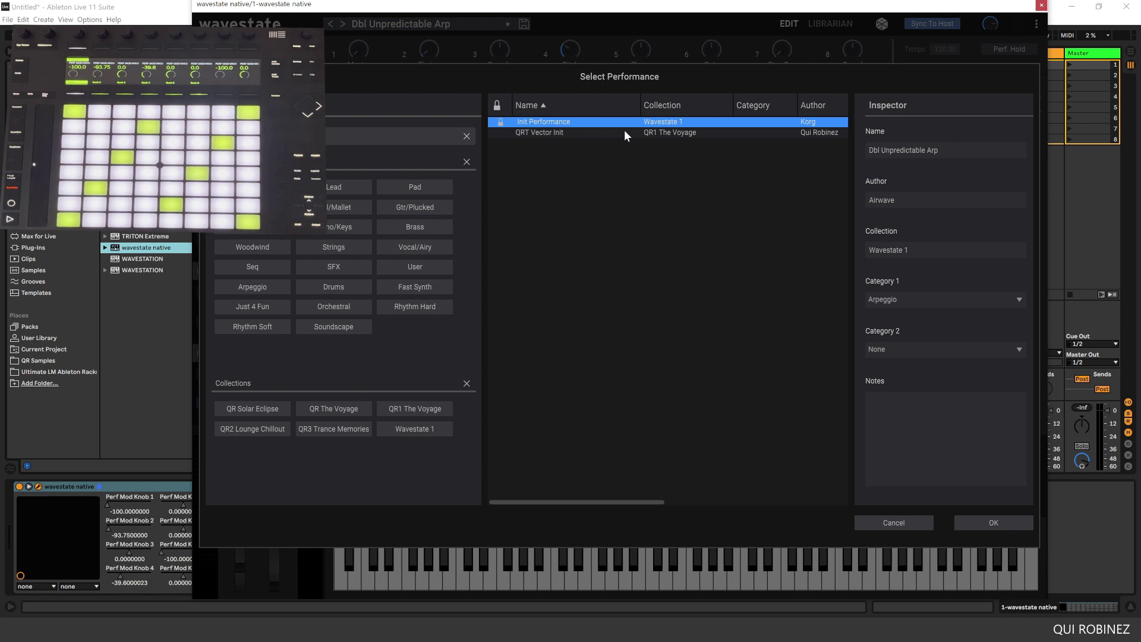
key("Return")
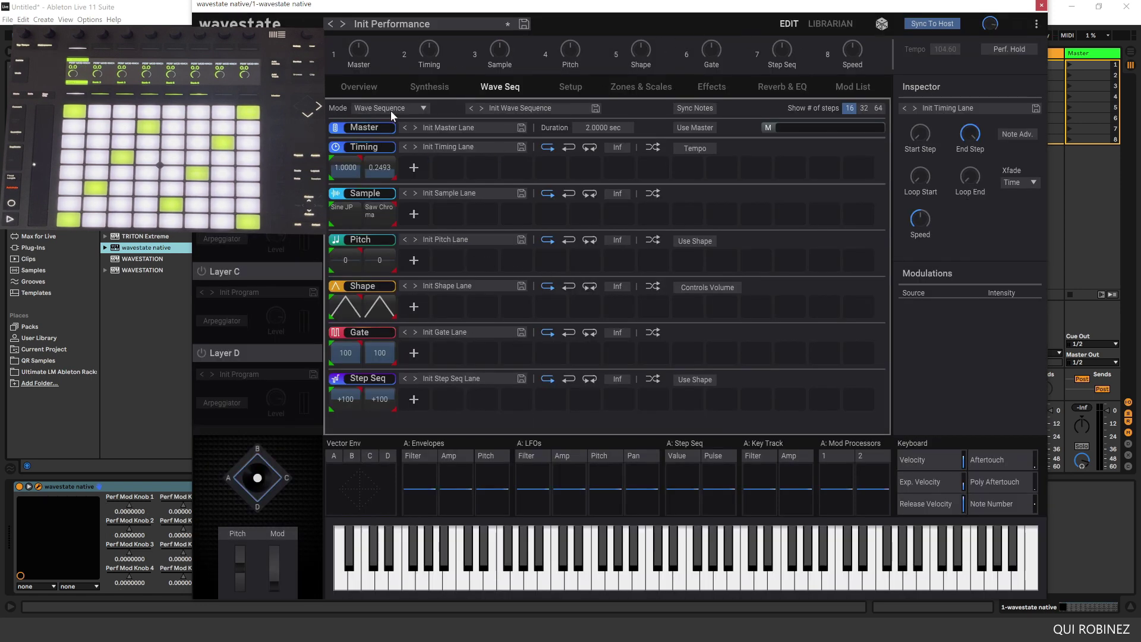
- Cut the Sine JP sample step, set the first timing step type to Gate, and select Saw Chroma
right_click(348, 211)
left_click(362, 218)
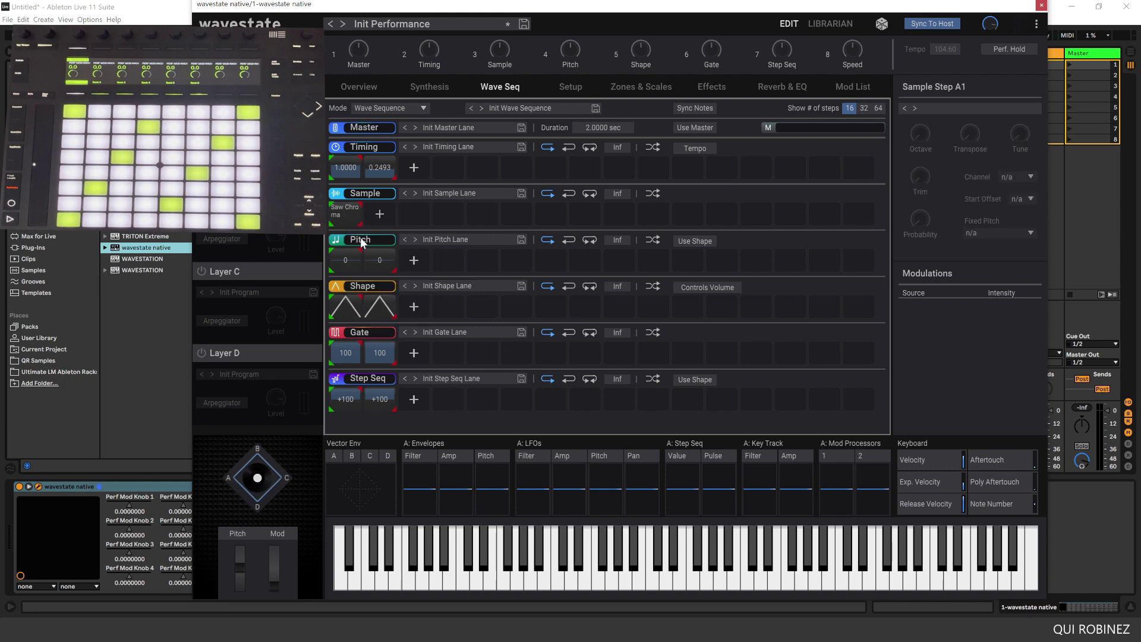
left_click(347, 172)
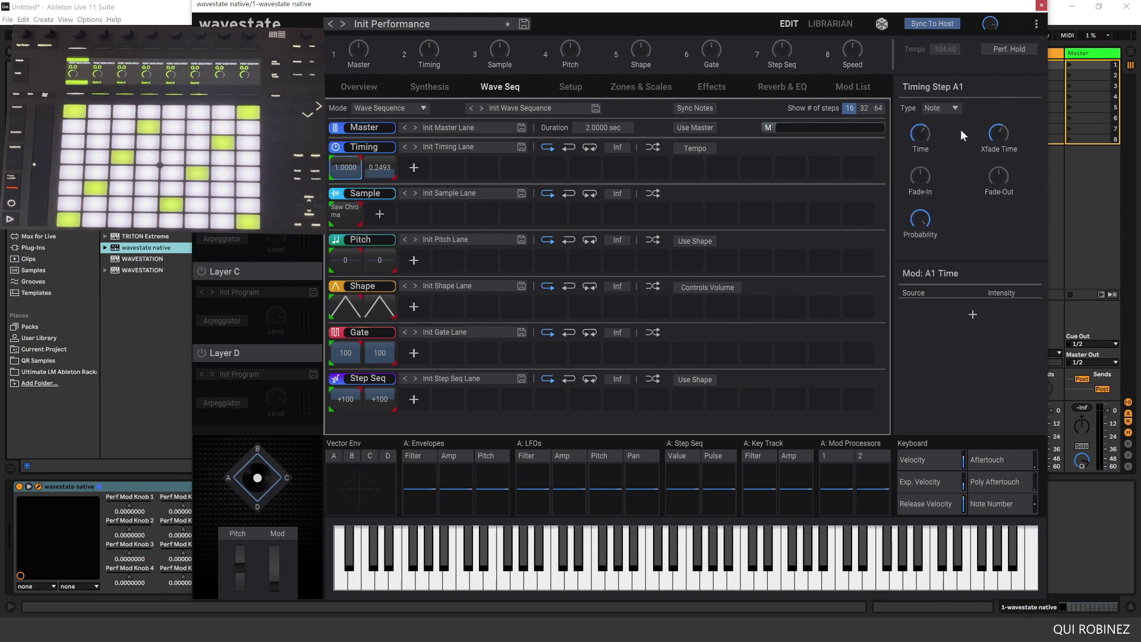
left_click(940, 108)
left_click(939, 133)
left_click(362, 214)
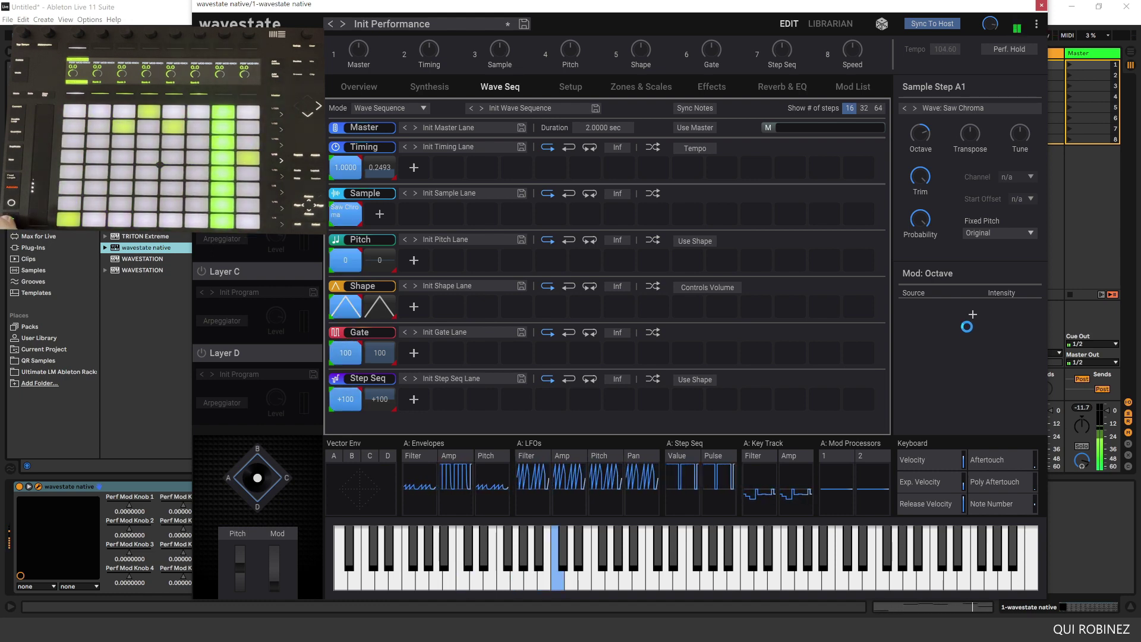
- Enable the master reverb with a 26:74 wet/dry mix
left_click(795, 86)
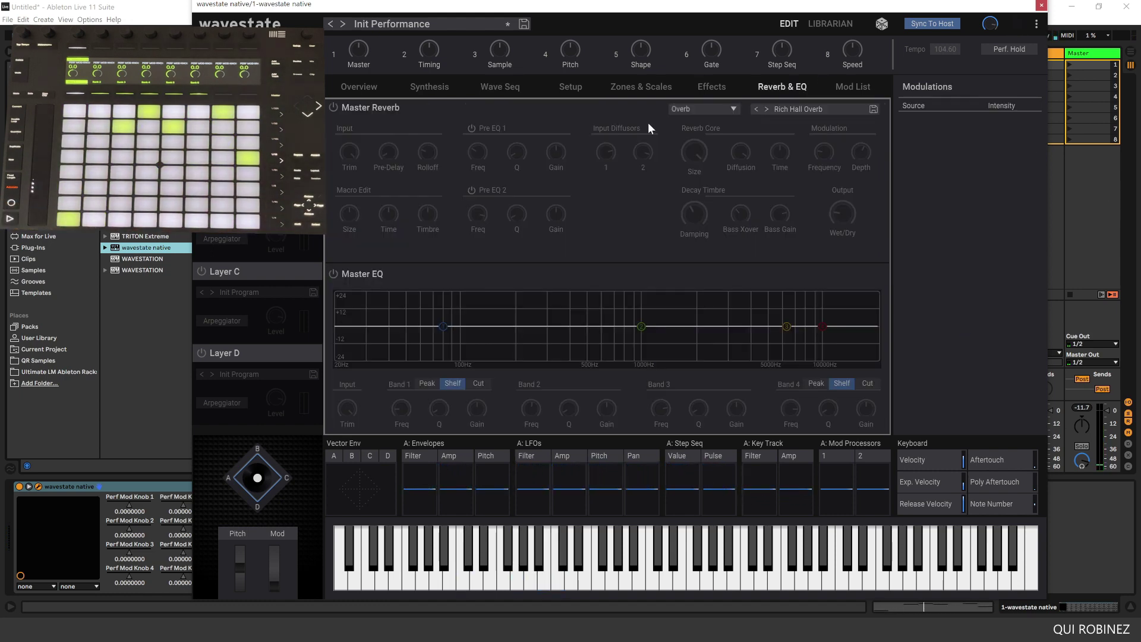
left_click(335, 107)
left_click_drag(843, 216, 826, 206)
- Make the delay a Stereo/Cross Delay using the 1/8 - 1/8 dot HPF preset
left_click(711, 86)
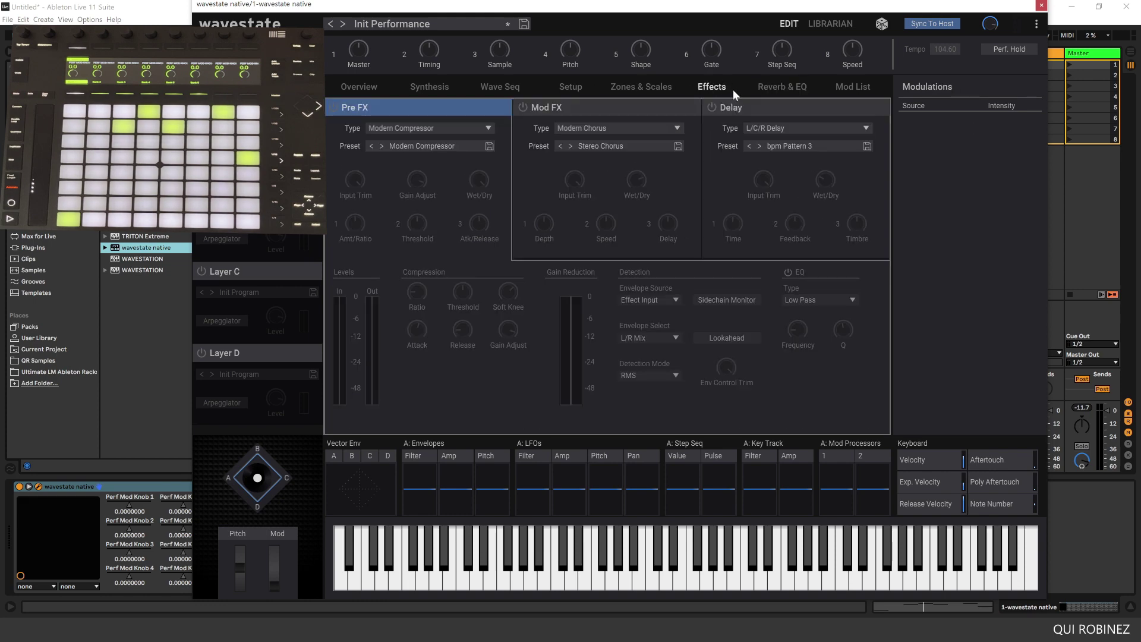
left_click(723, 116)
left_click(800, 128)
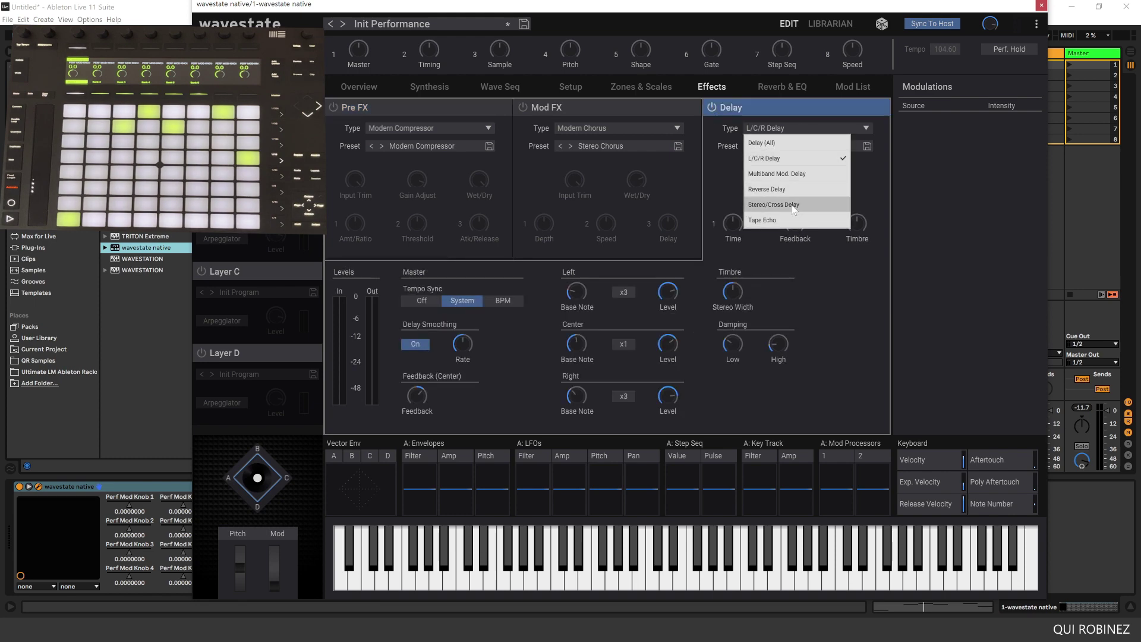
left_click(793, 206)
left_click(782, 145)
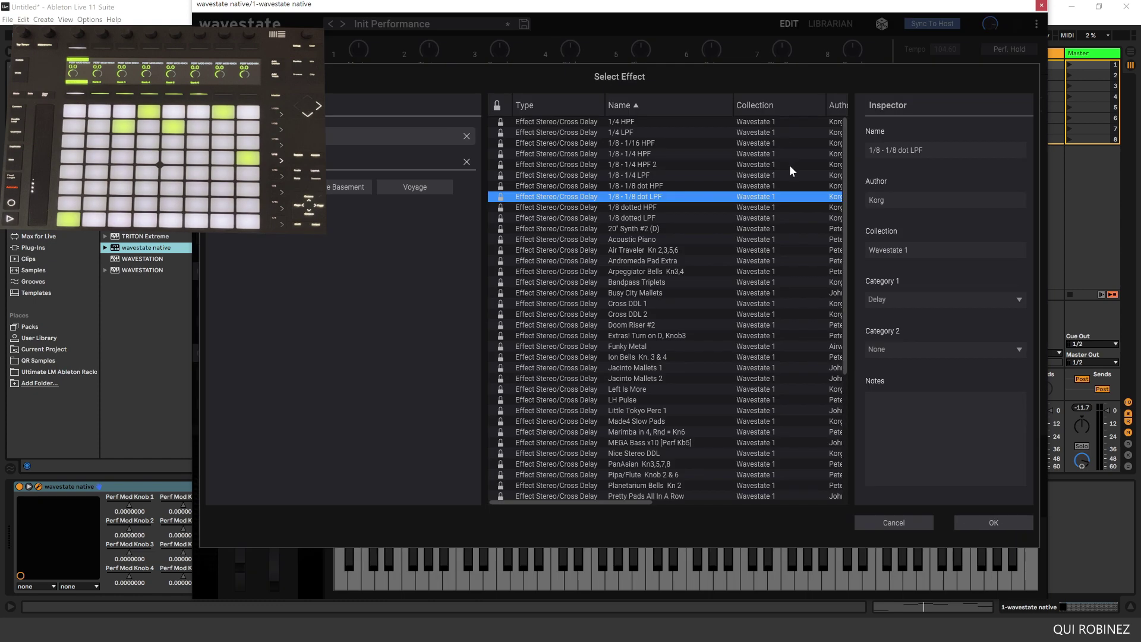
double_click(571, 188)
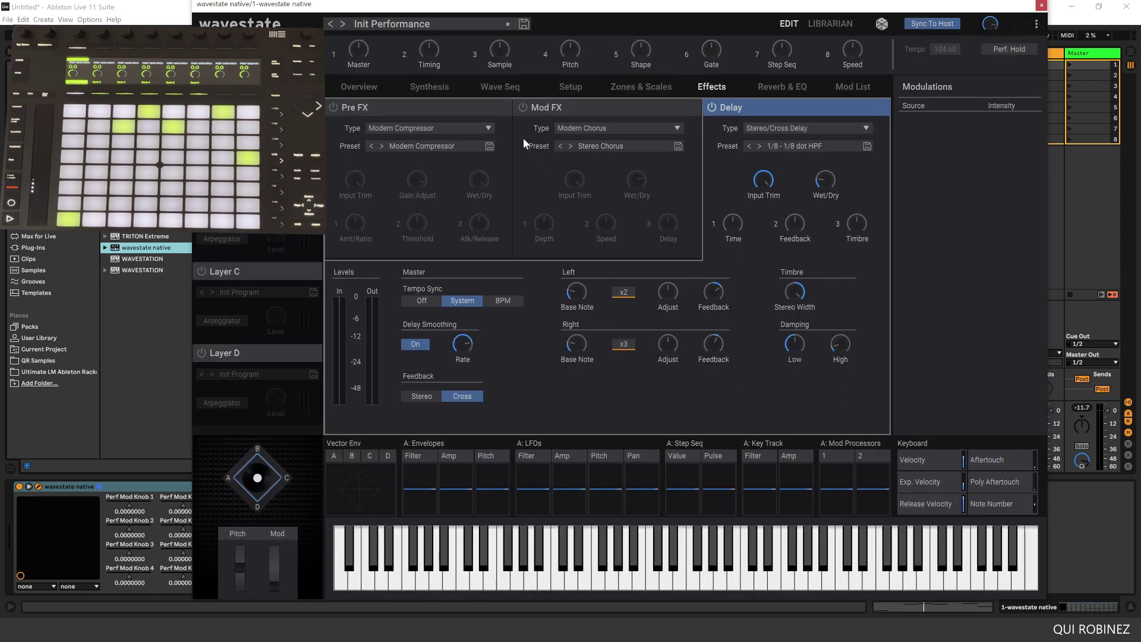
- Set the Pre FX type to Guitar Amp and bring up its amp preset list
left_click(333, 104)
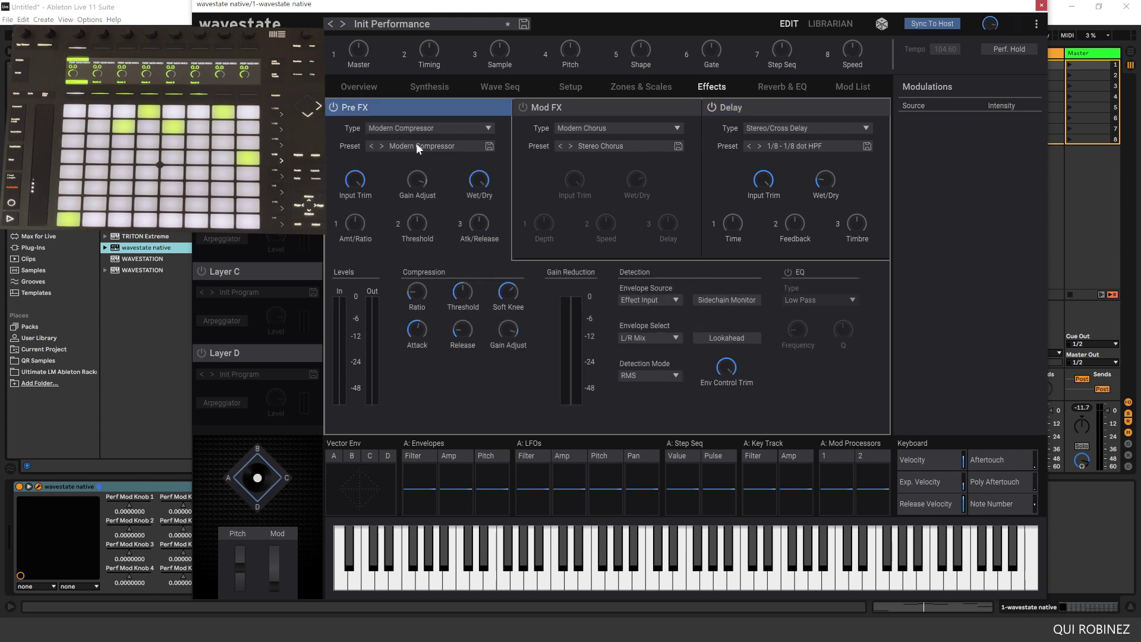
left_click(422, 129)
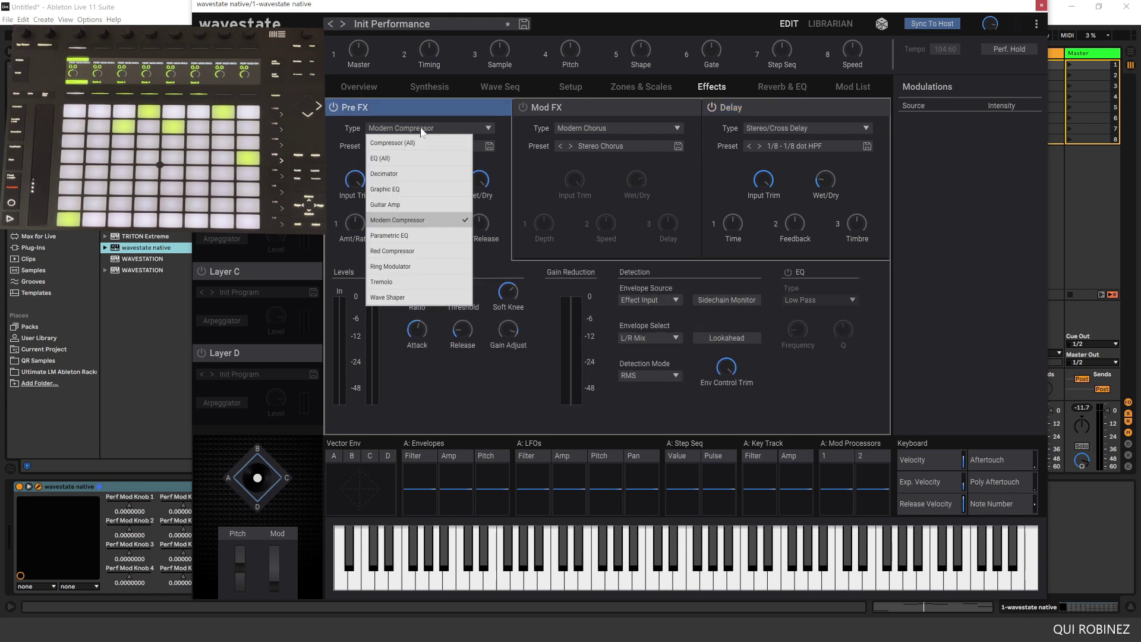
left_click(426, 204)
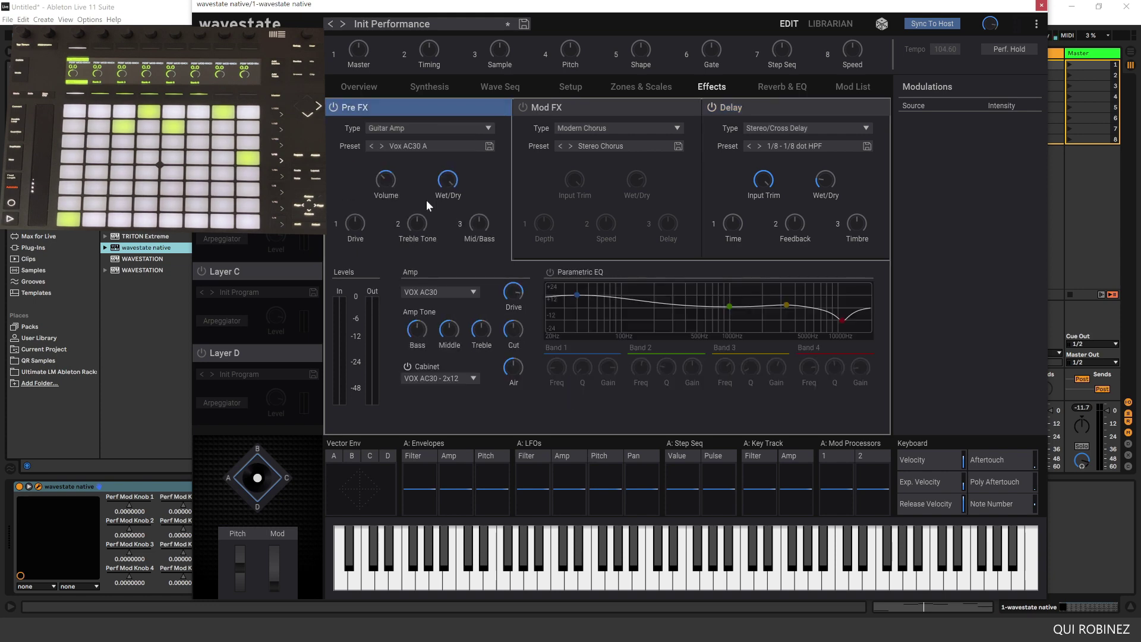
left_click(443, 146)
scroll(654, 196, "up", 3)
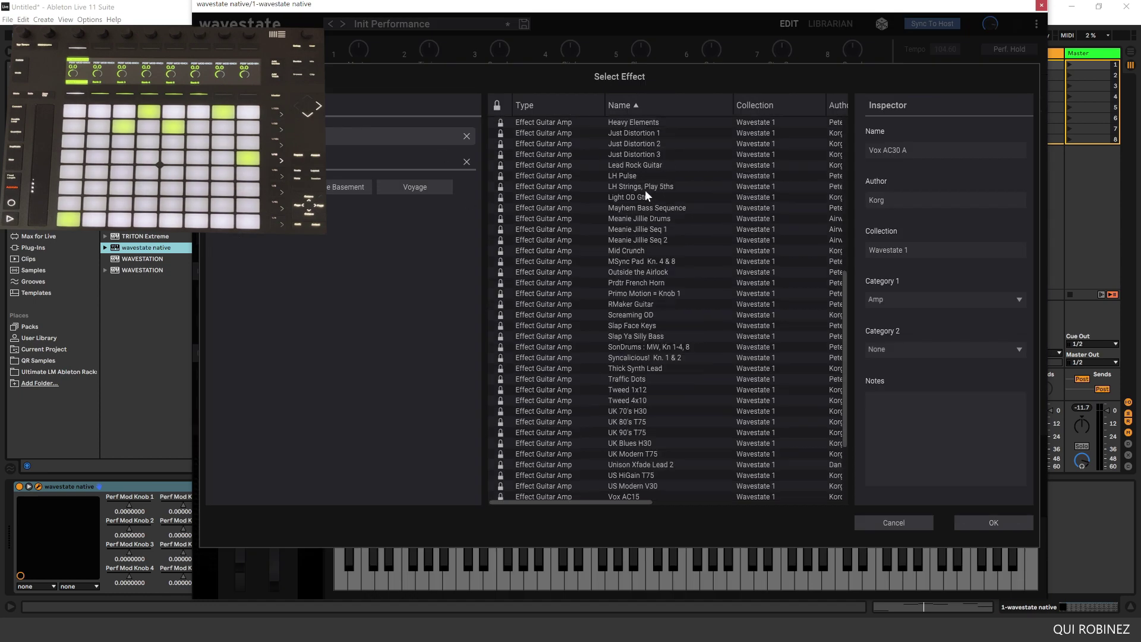
- Load Just Distortion 1 into wavestate's Guitar Amp Pre FX, then close the wavestate editor
double_click(646, 170)
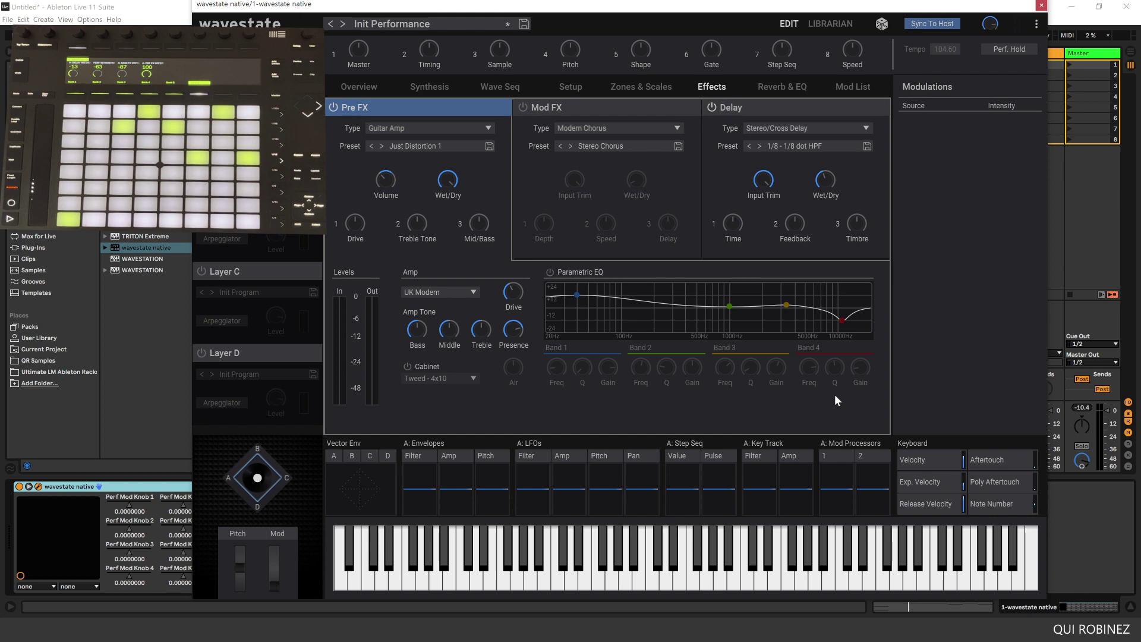
left_click(186, 479)
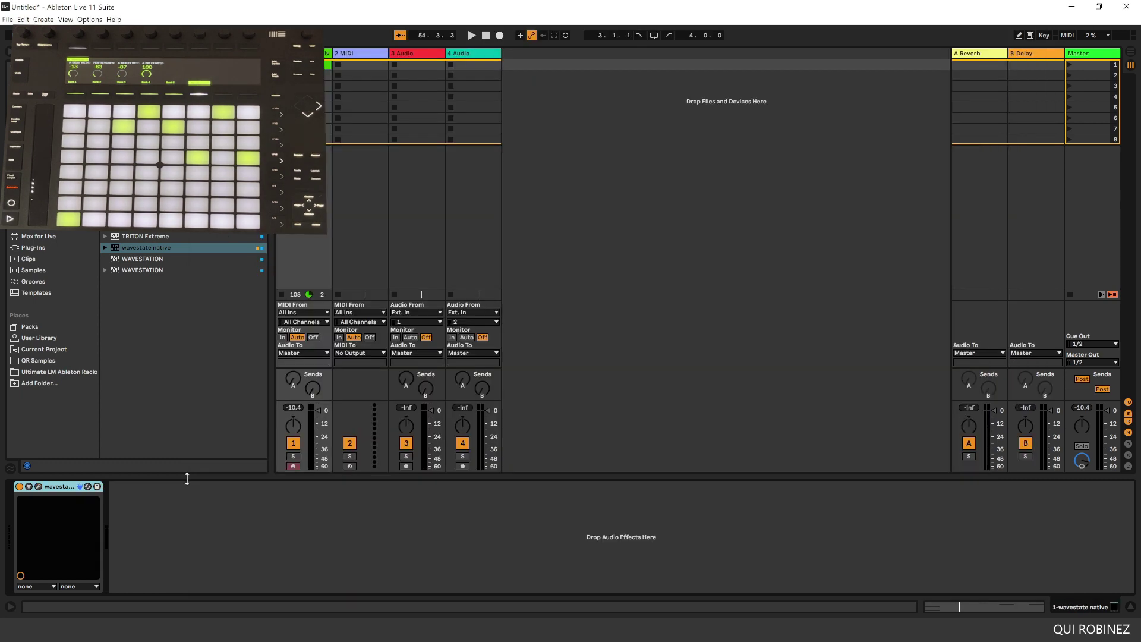